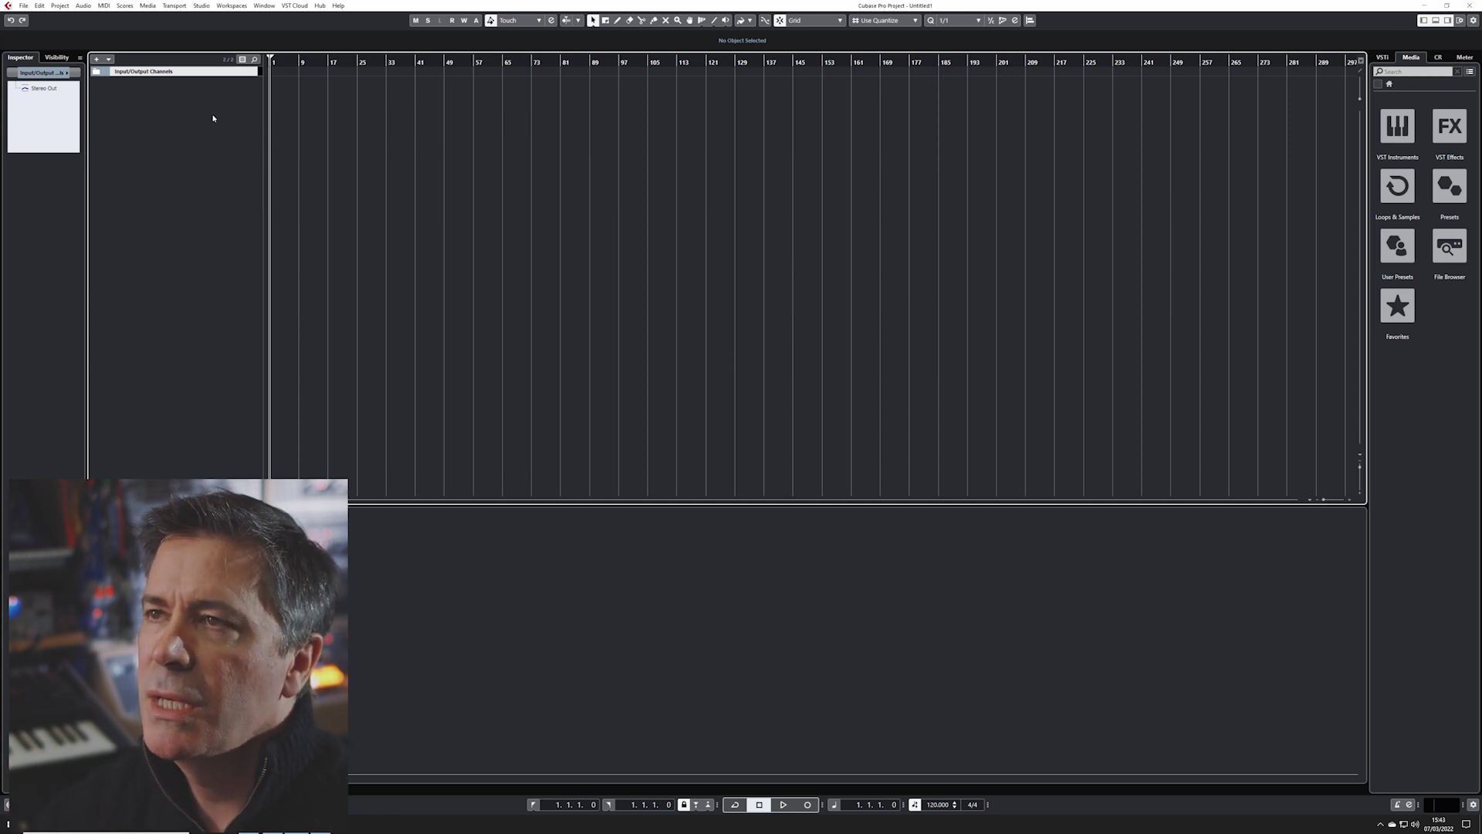
Add one instrument track using Voltage Modular, routed to Stereo Out.
right_click(201, 94)
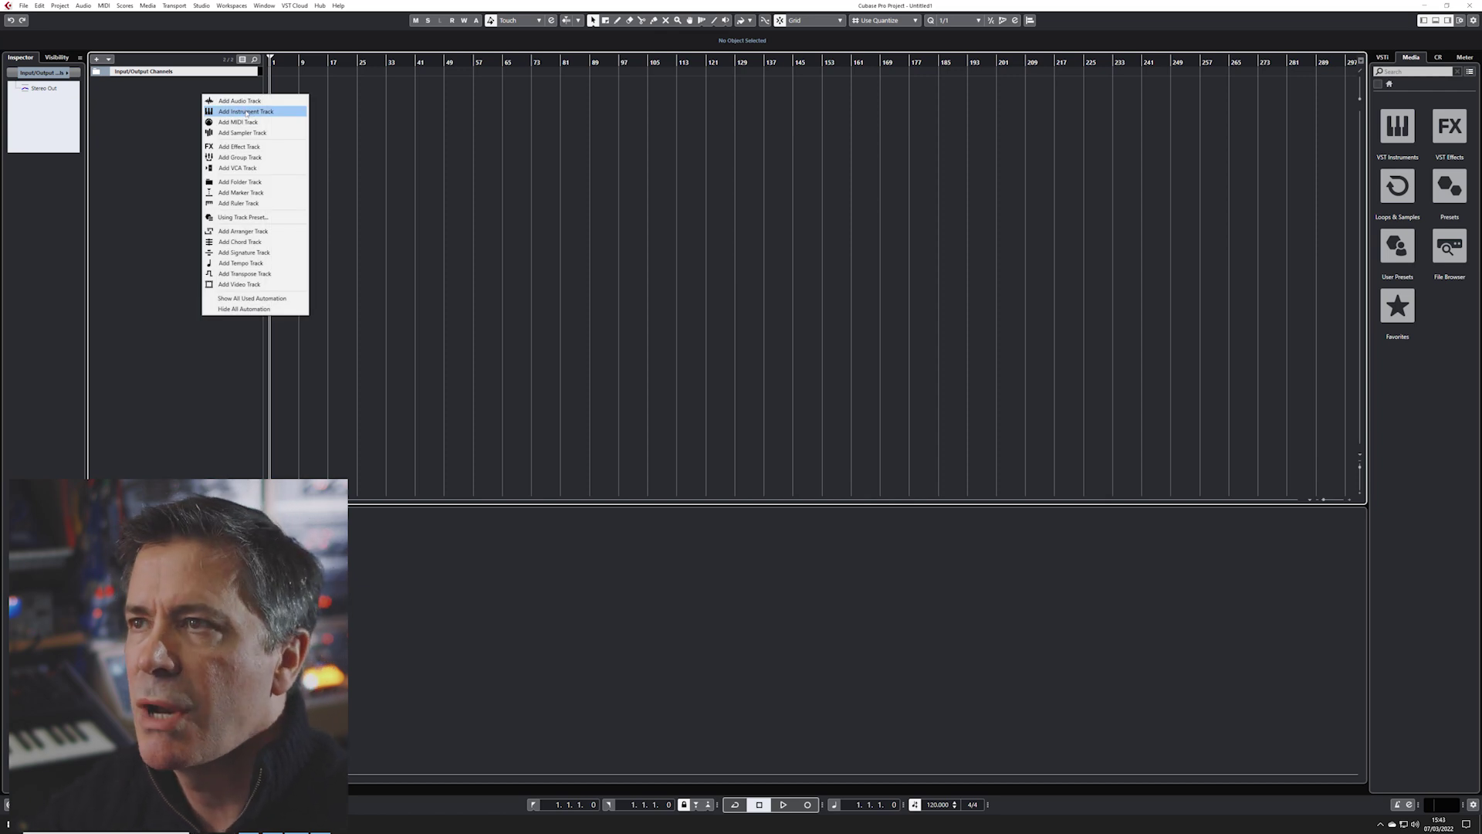
click(249, 112)
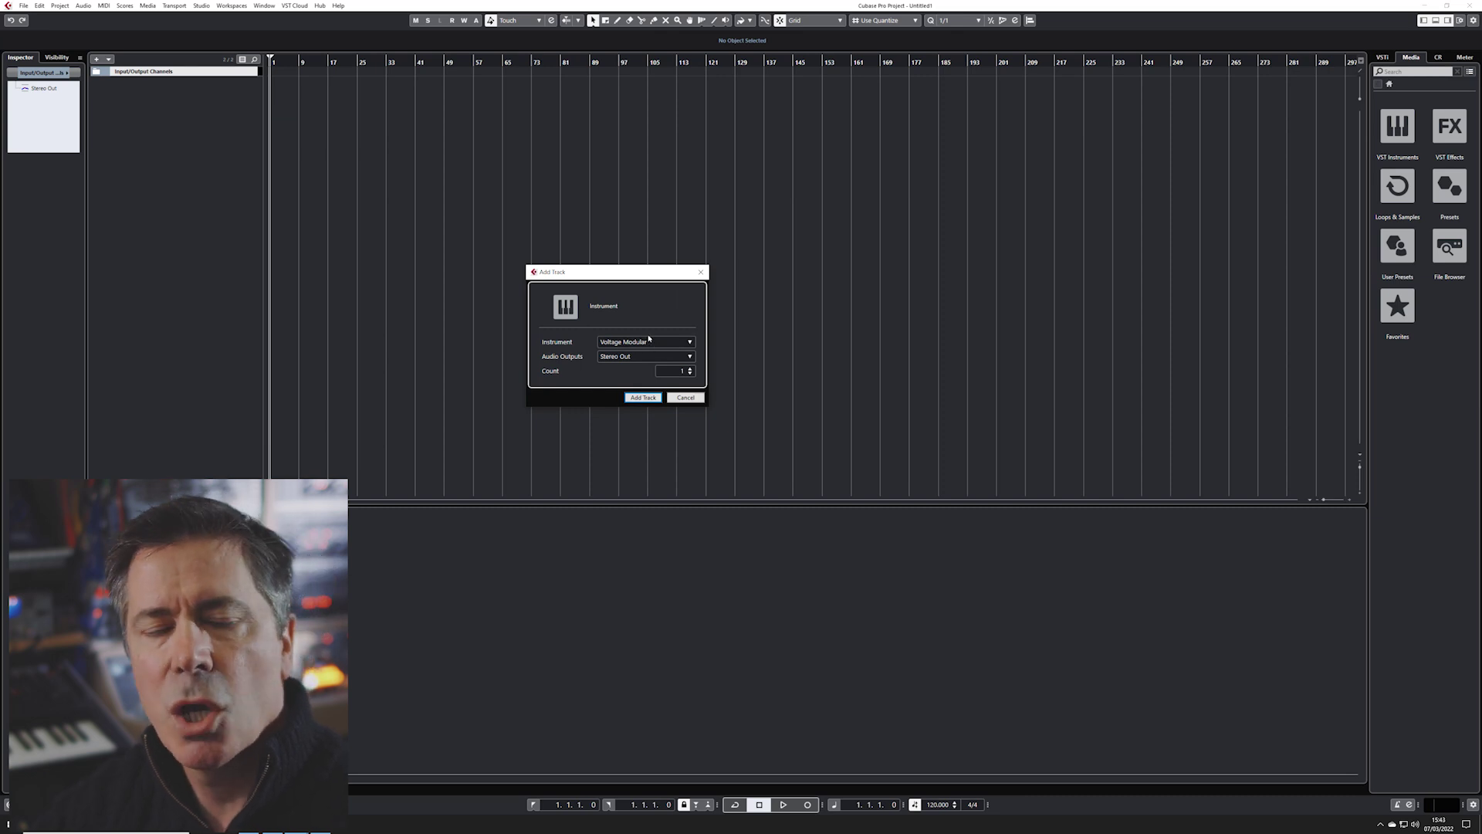
click(653, 397)
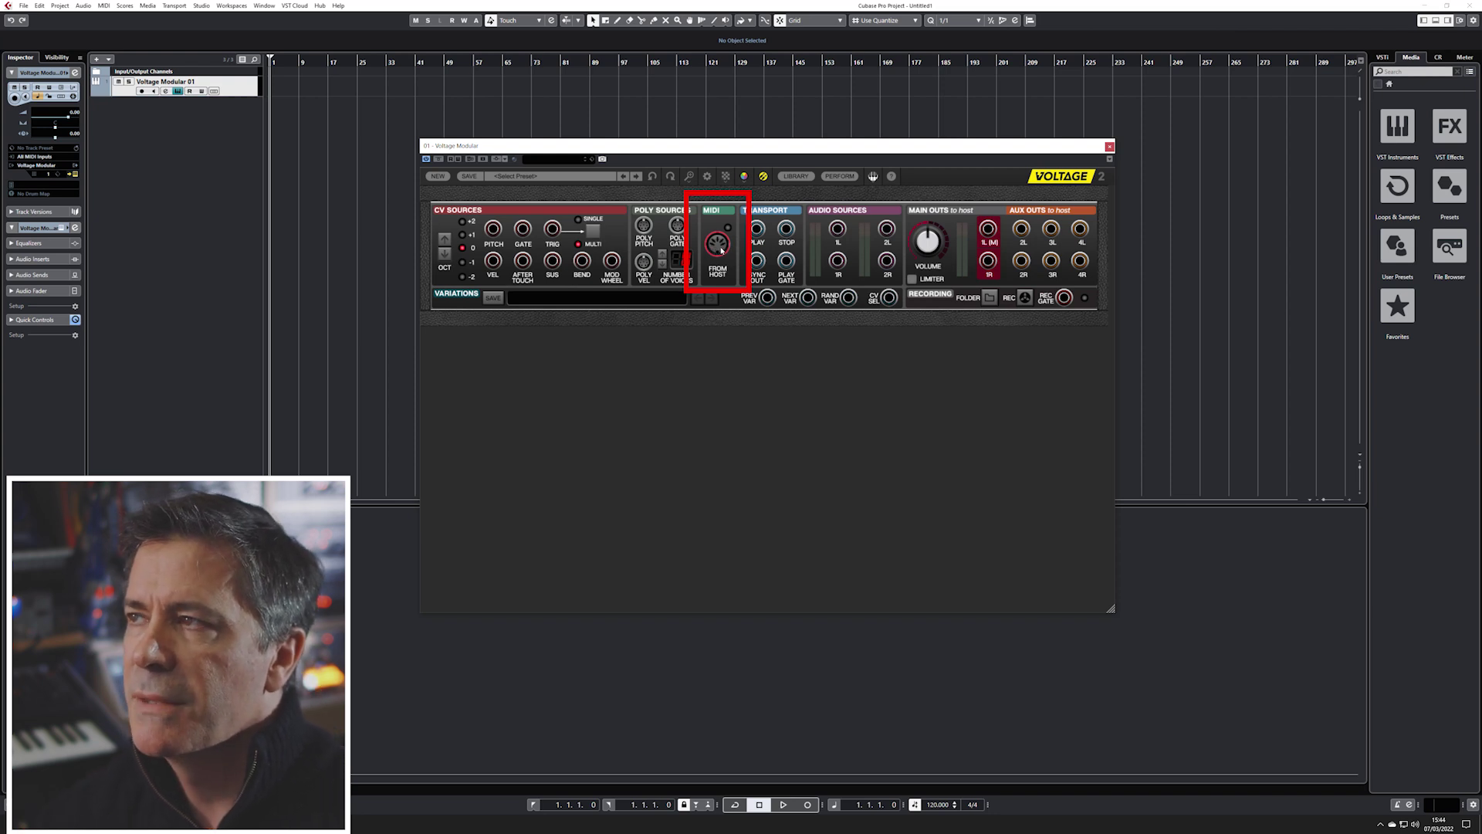
Add the PPG Polyphonic Pressure Generator module from the library's Needs Approval group to the Voltage Modular rack, and hide the library.
click(798, 177)
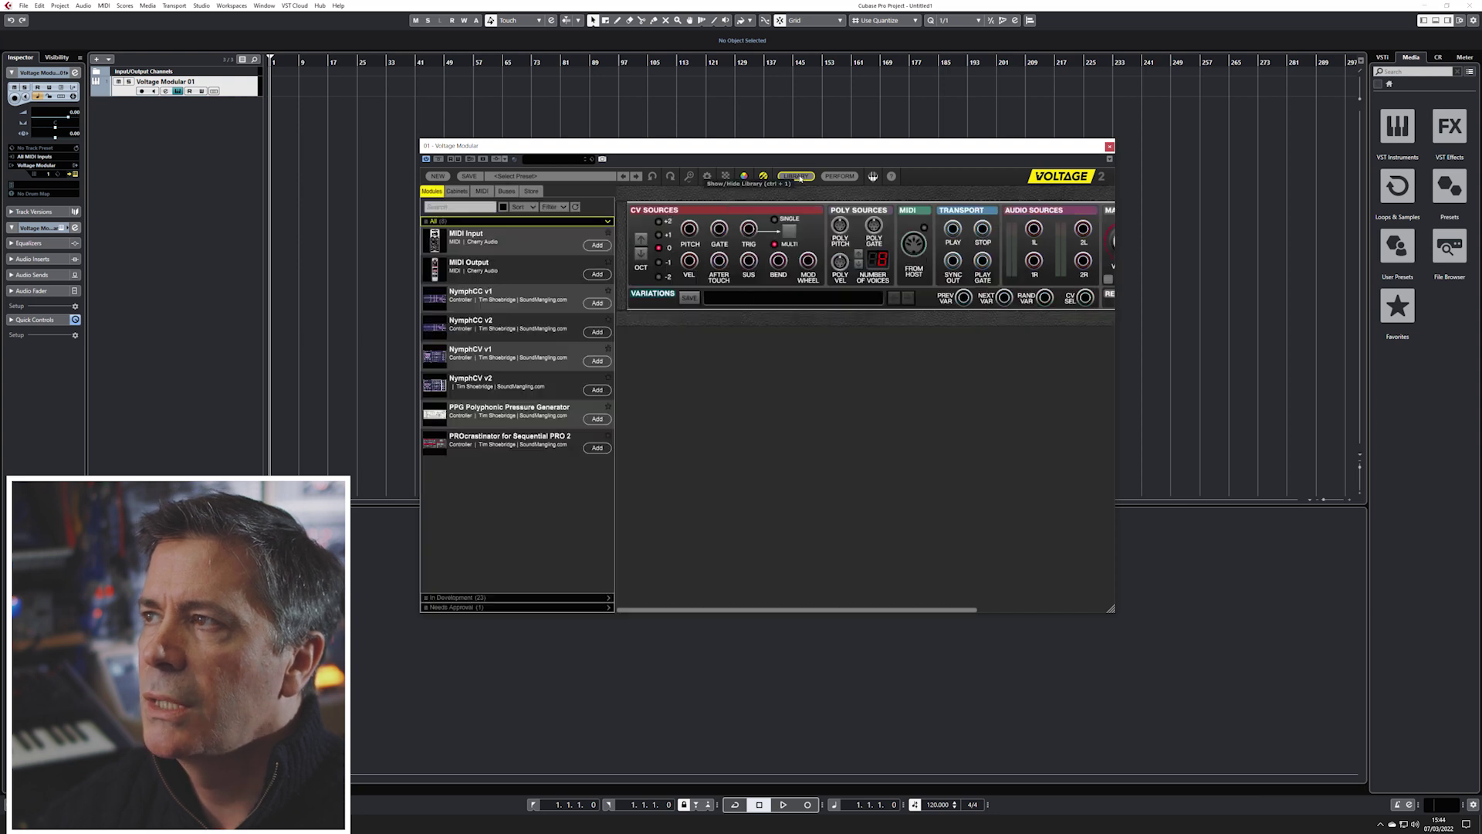
click(456, 607)
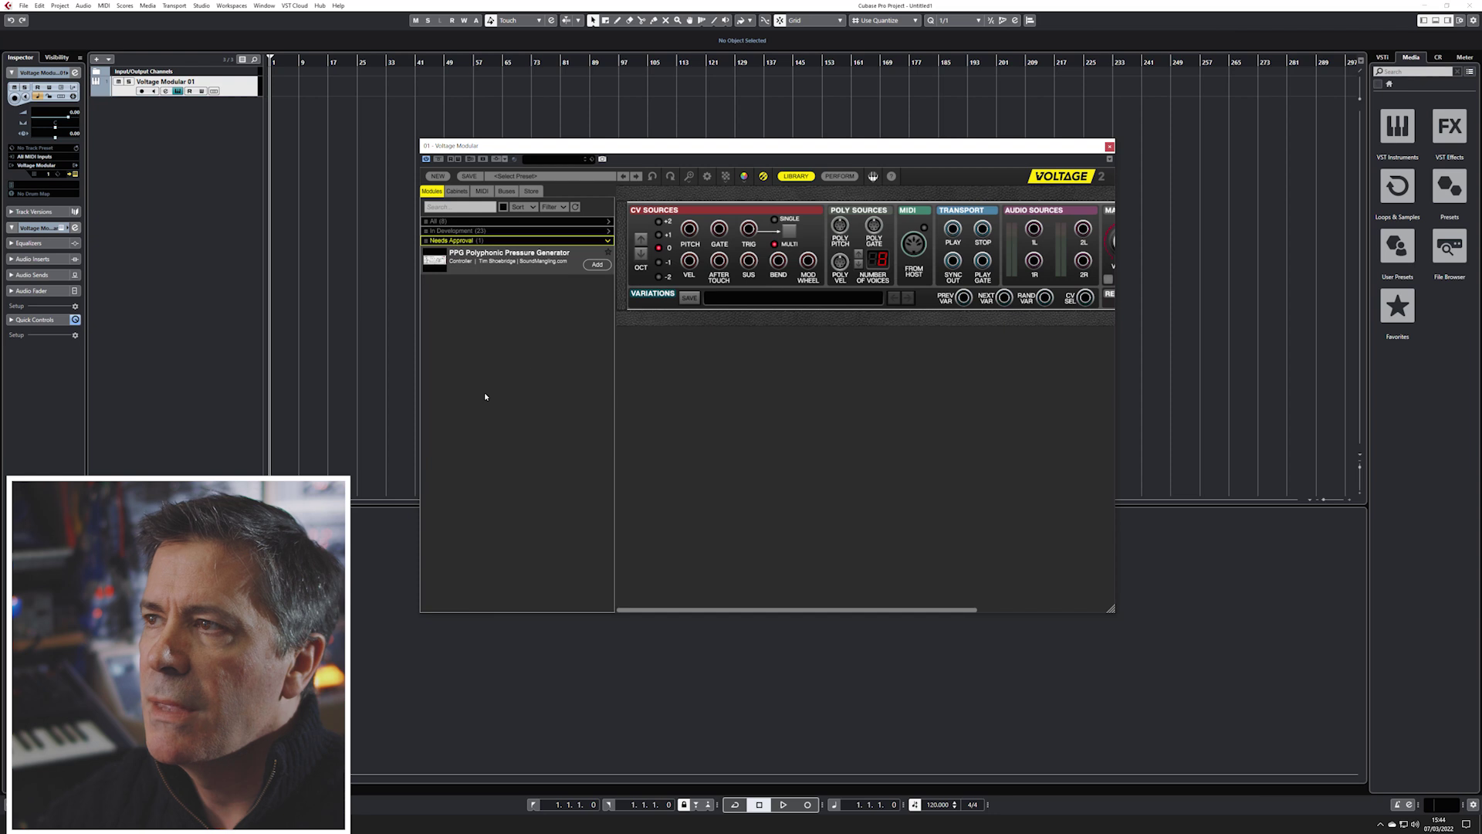
click(598, 265)
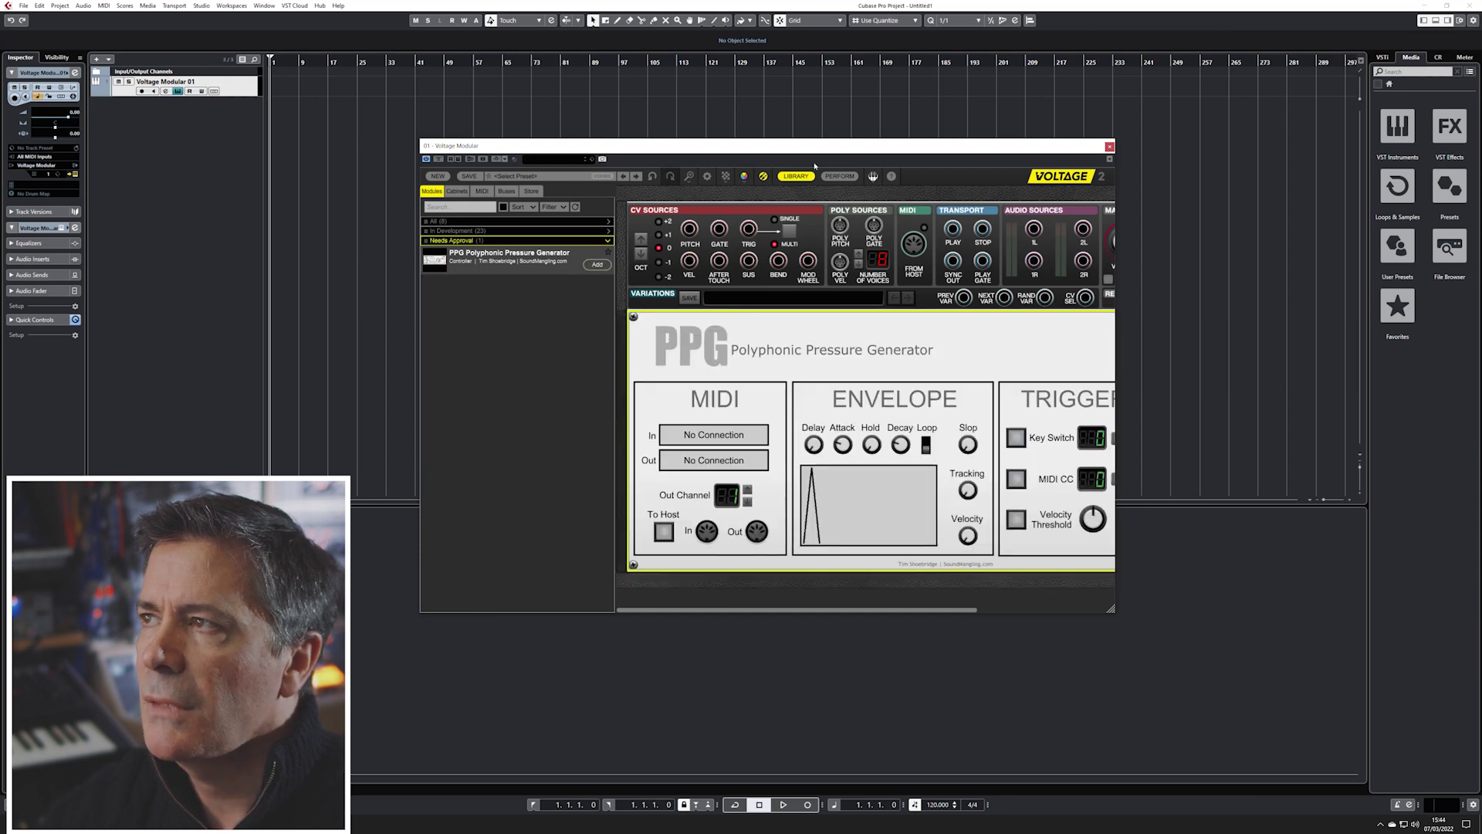
click(796, 176)
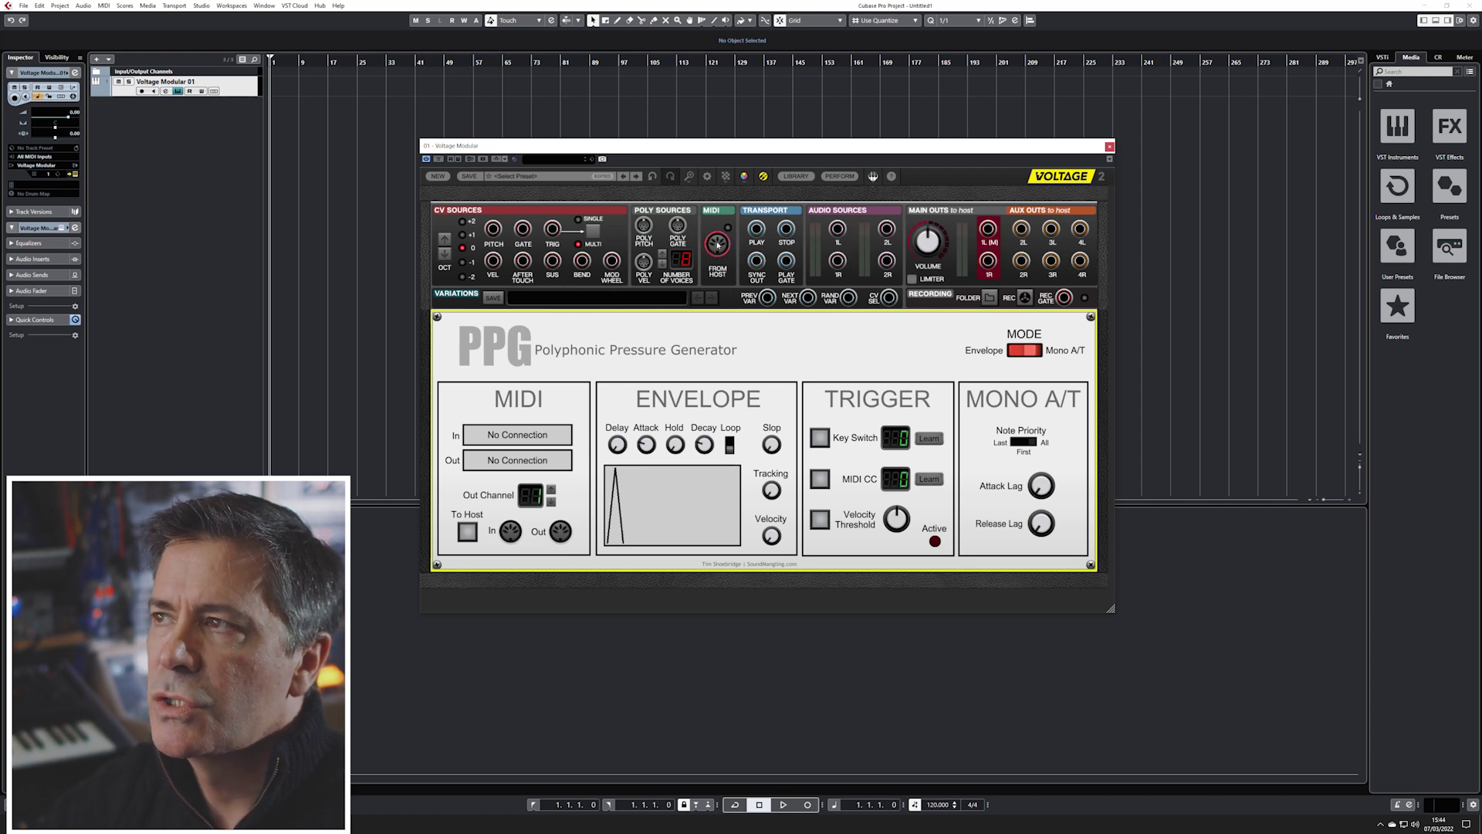
Patch the MIDI From Host jack to the PPG module's MIDI In and enable its To Host output.
drag(718, 245, 722, 310)
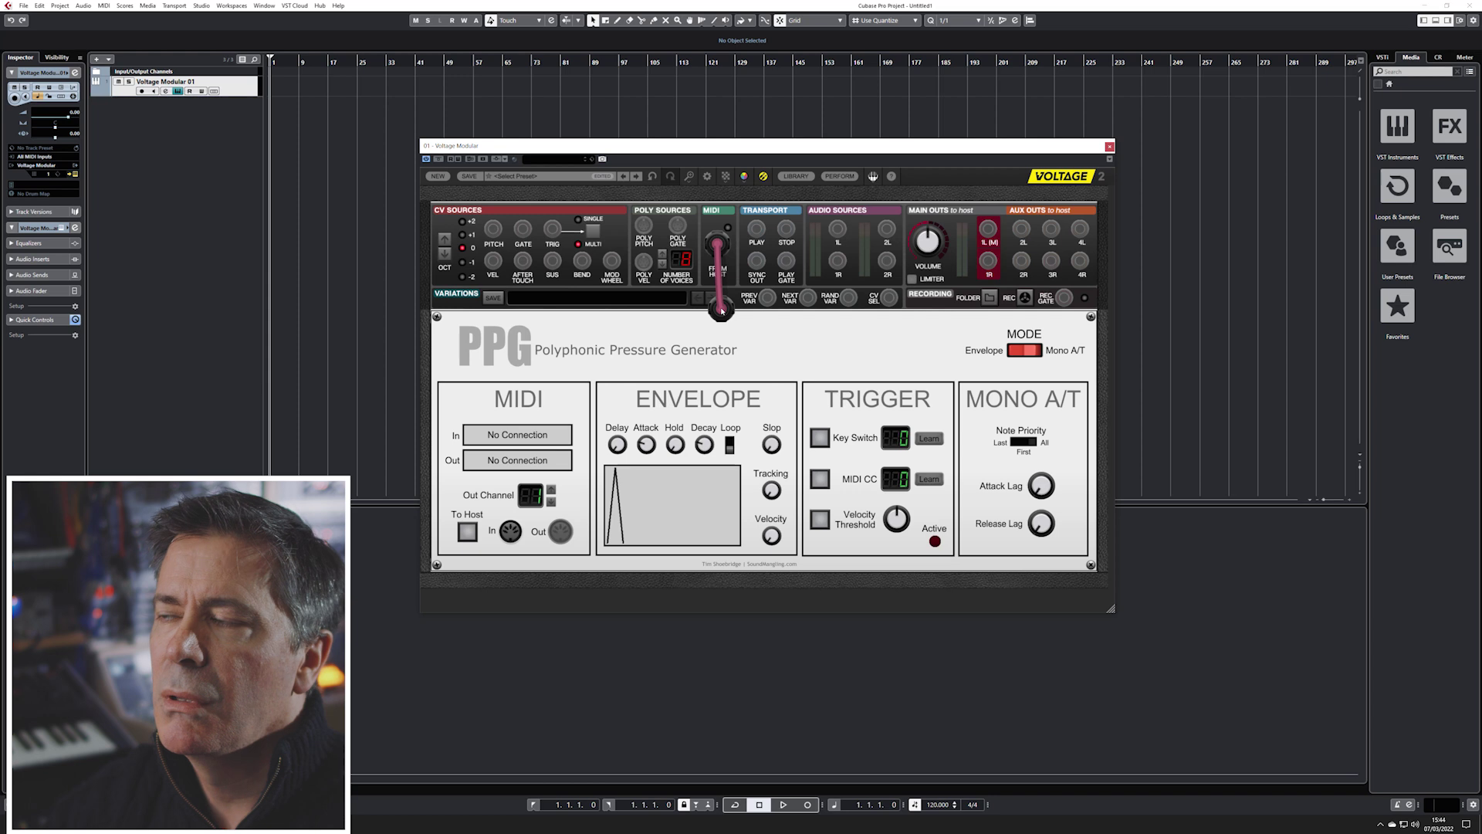
drag(722, 311, 512, 533)
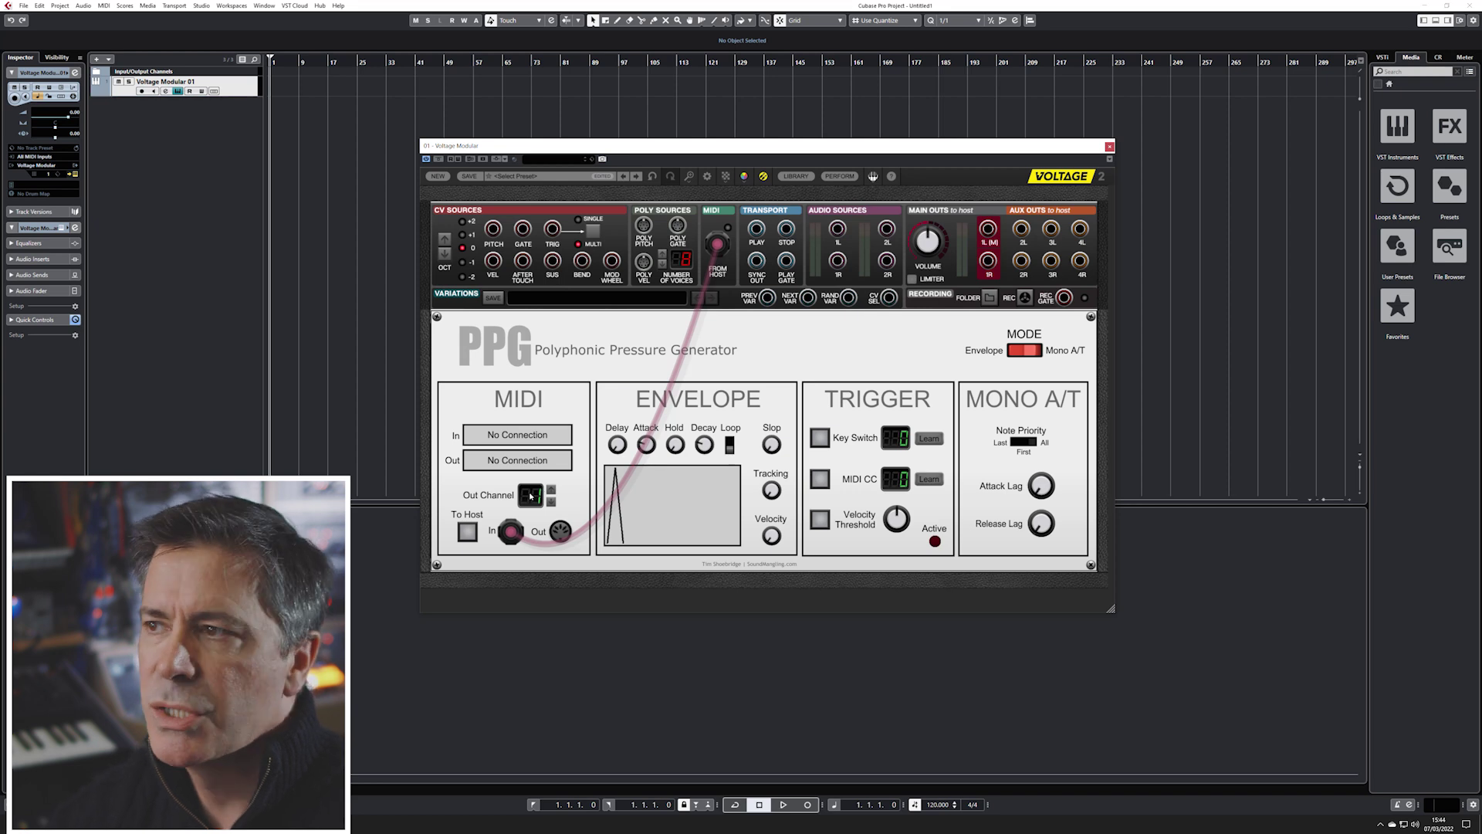
click(468, 533)
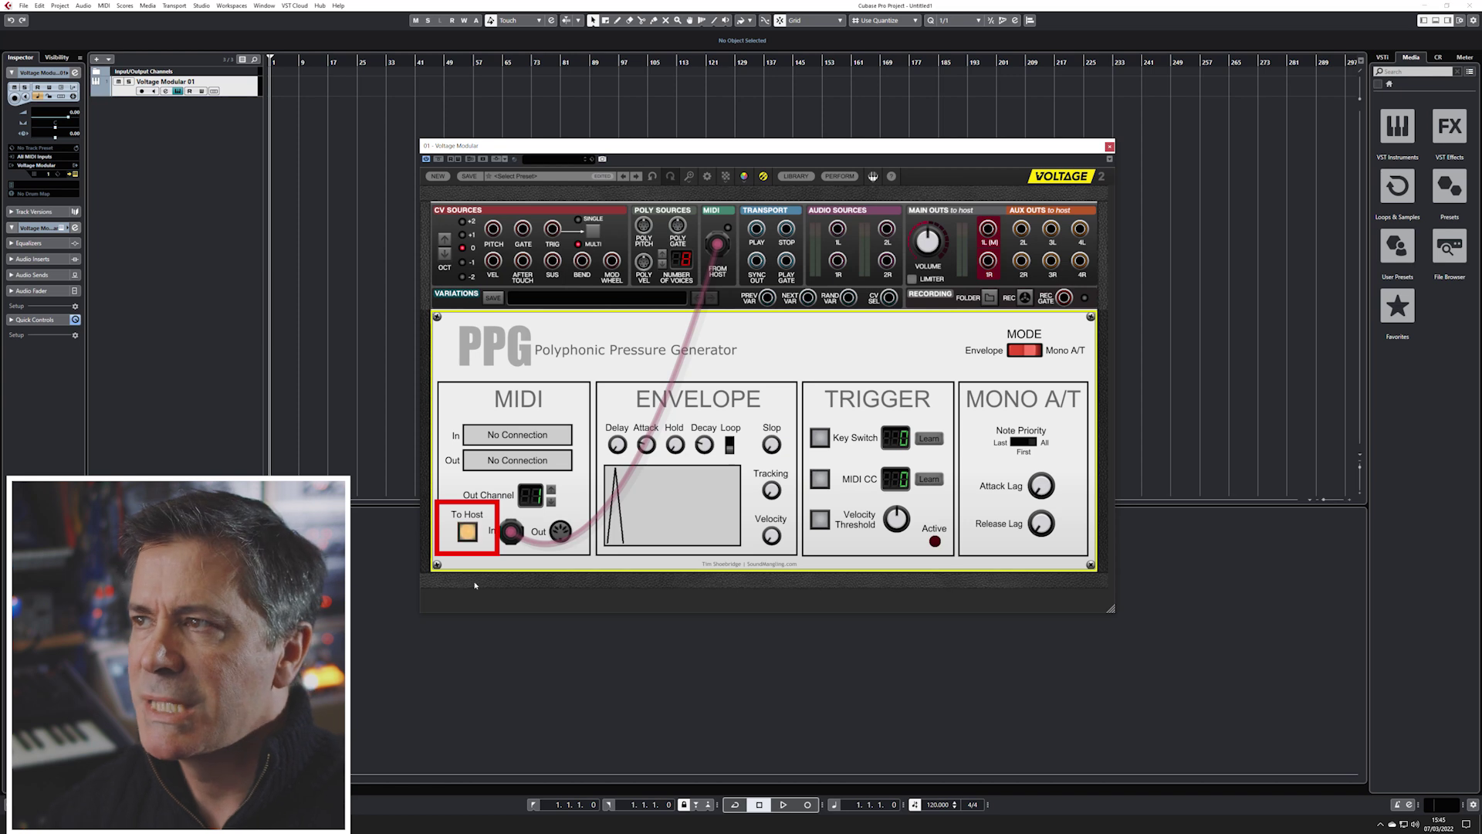
Set the Voltage Modular track's MIDI input to Nord Wave 2 MIDI.
drag(852, 153, 993, 150)
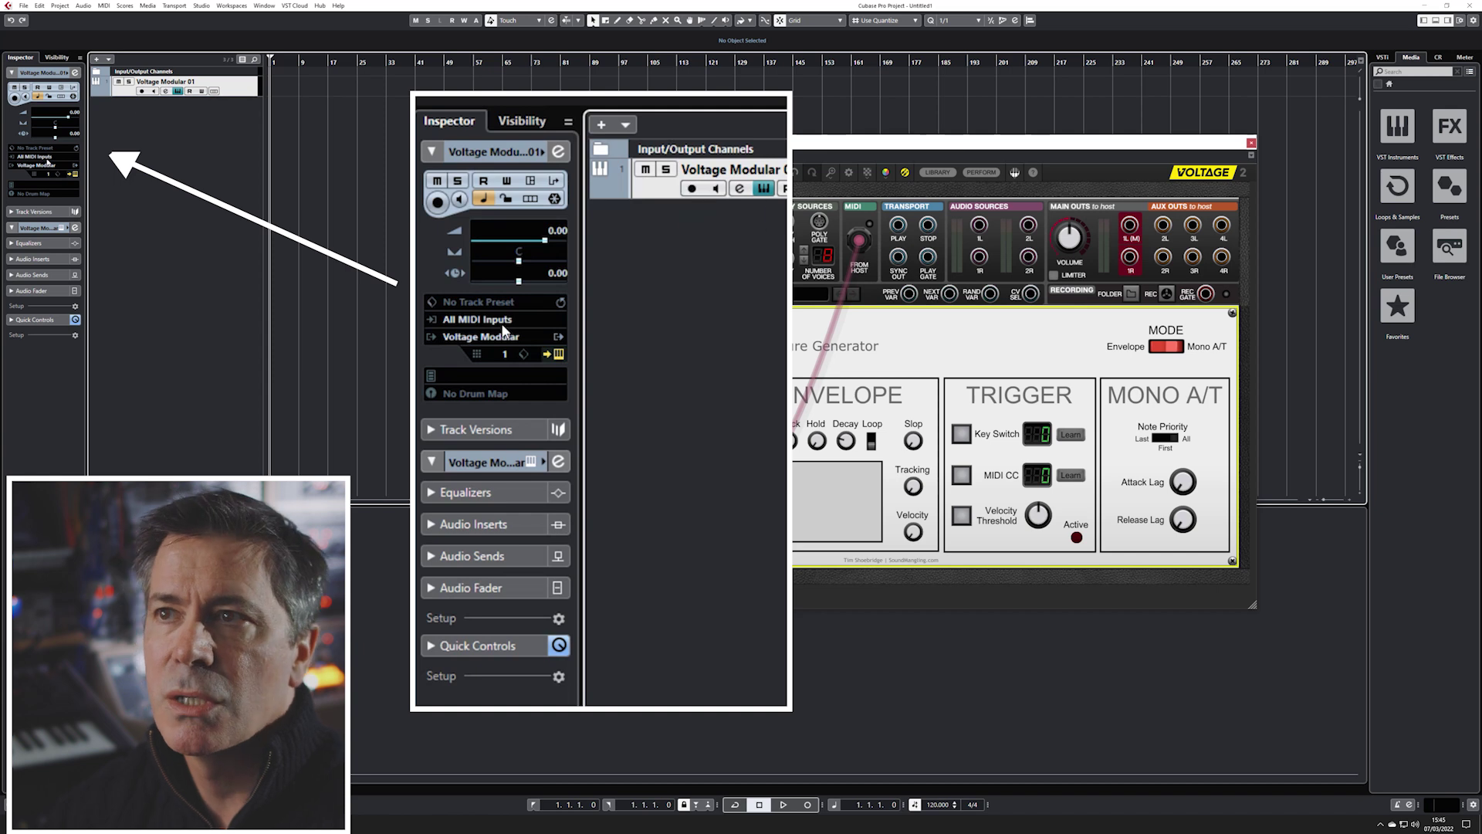
click(48, 158)
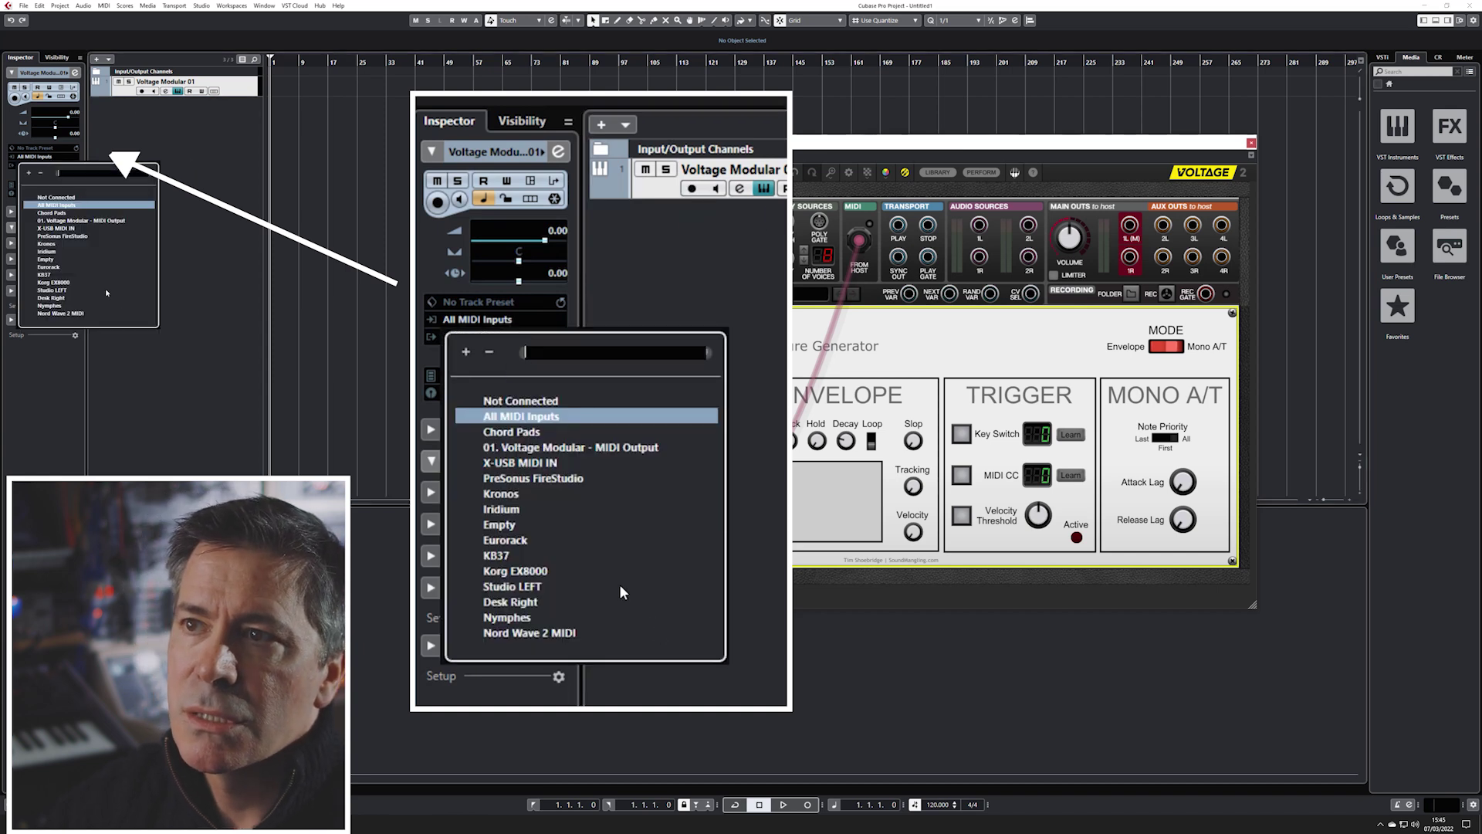
click(55, 313)
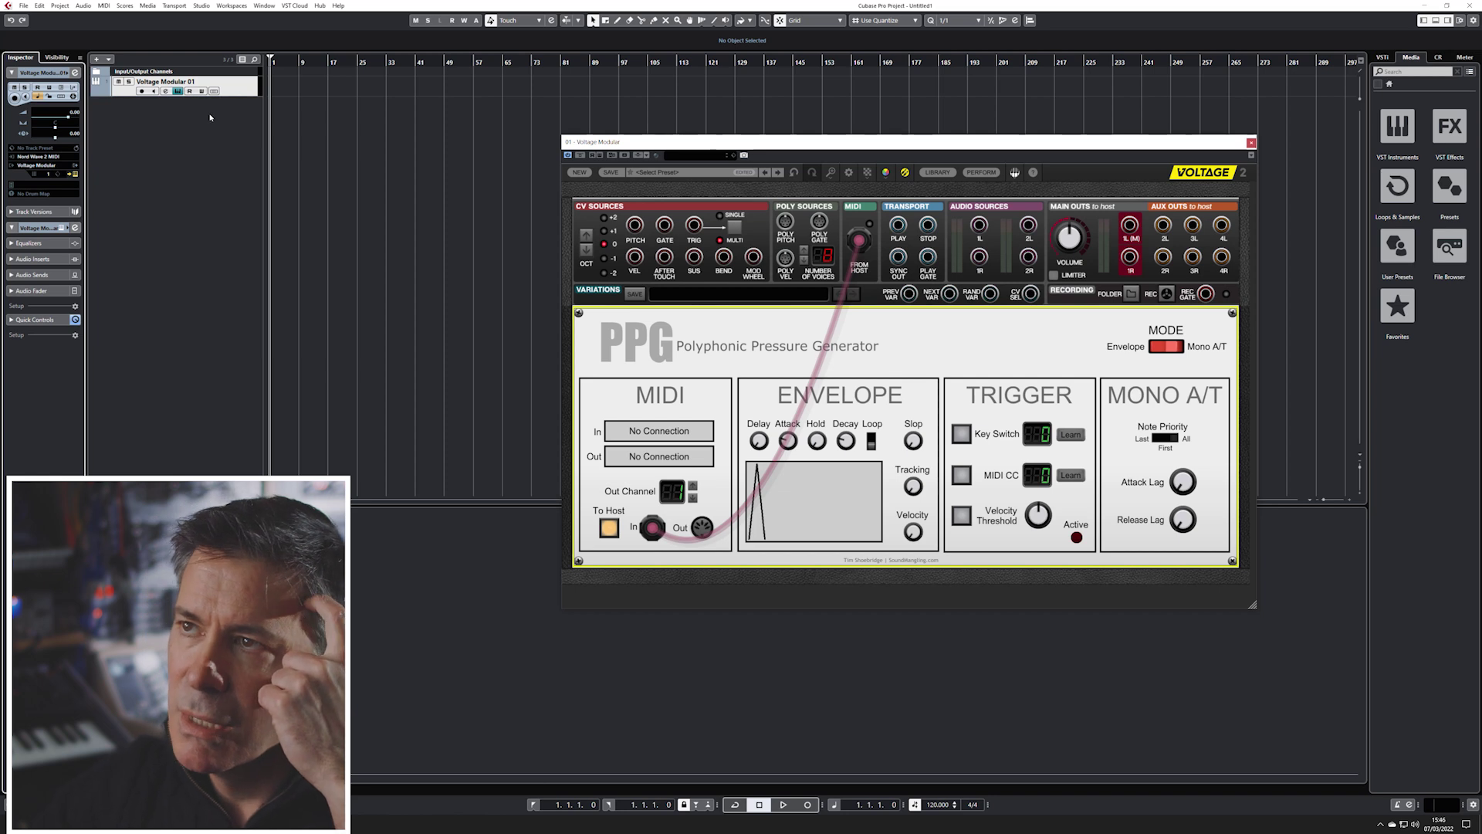
Add a second instrument track using u-he's Zebra2, routed to Stereo Out, and shift its plug-in window aside.
right_click(222, 115)
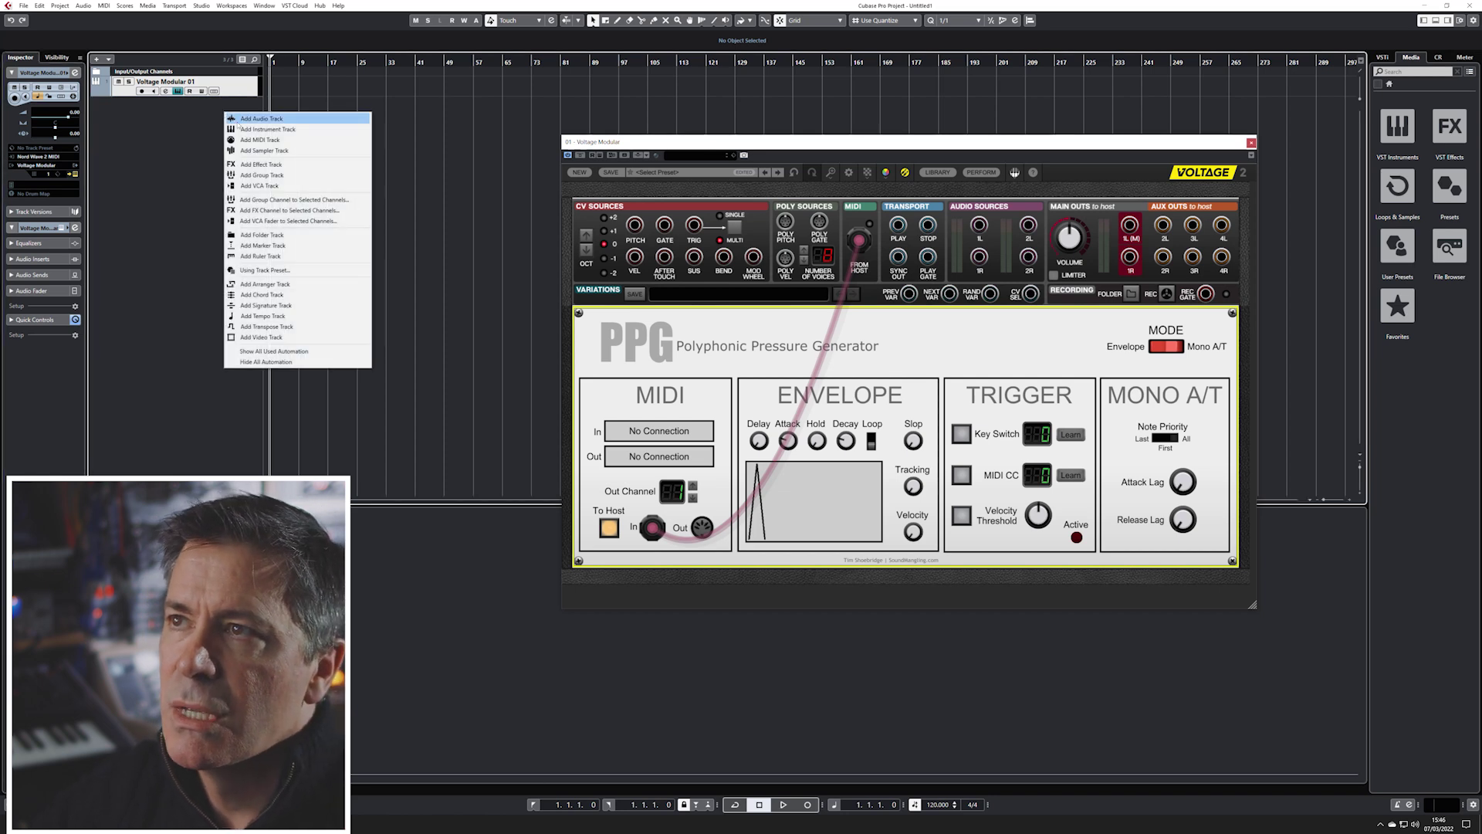
click(262, 130)
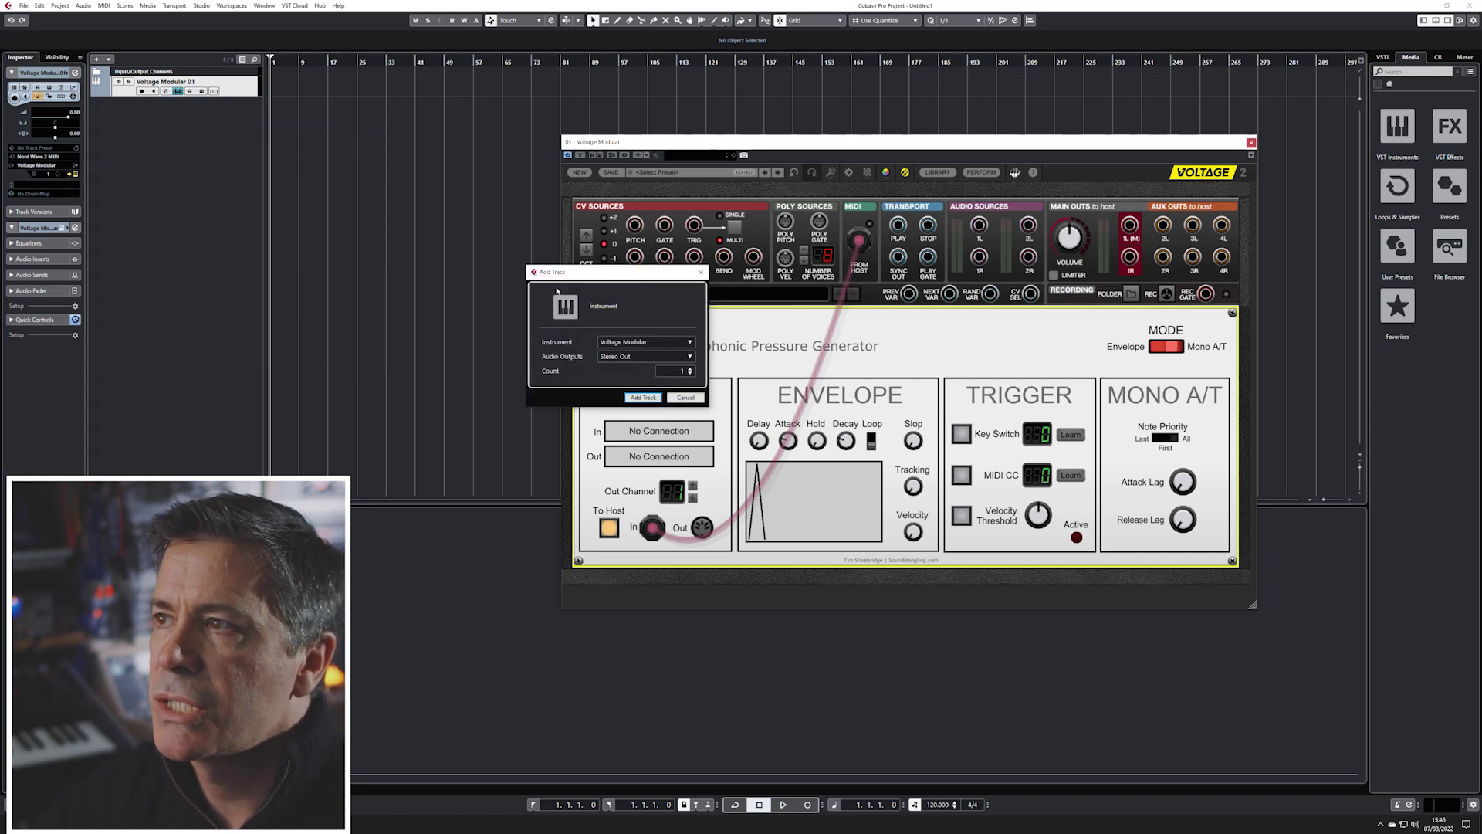
click(670, 344)
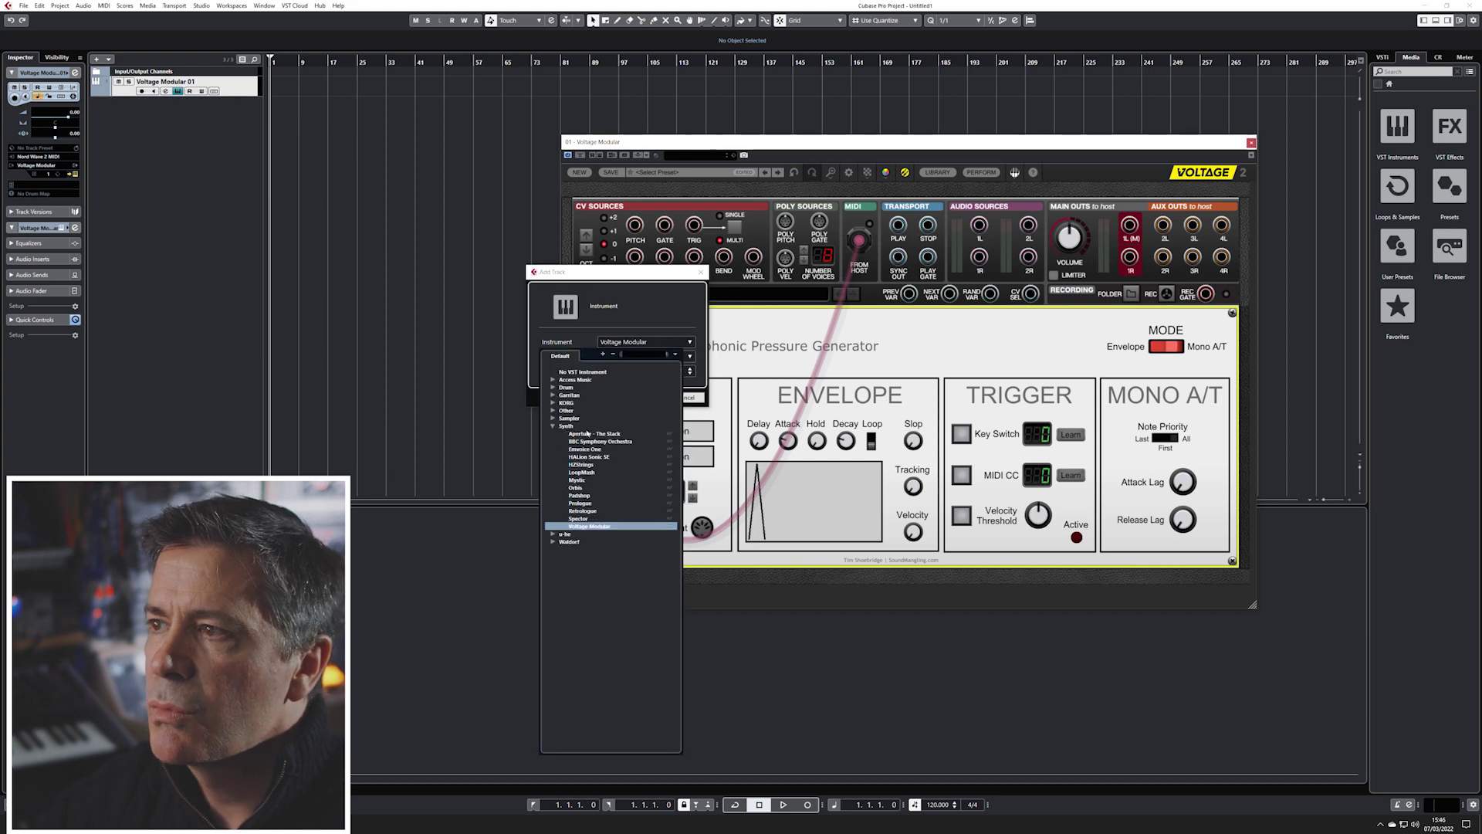
click(553, 534)
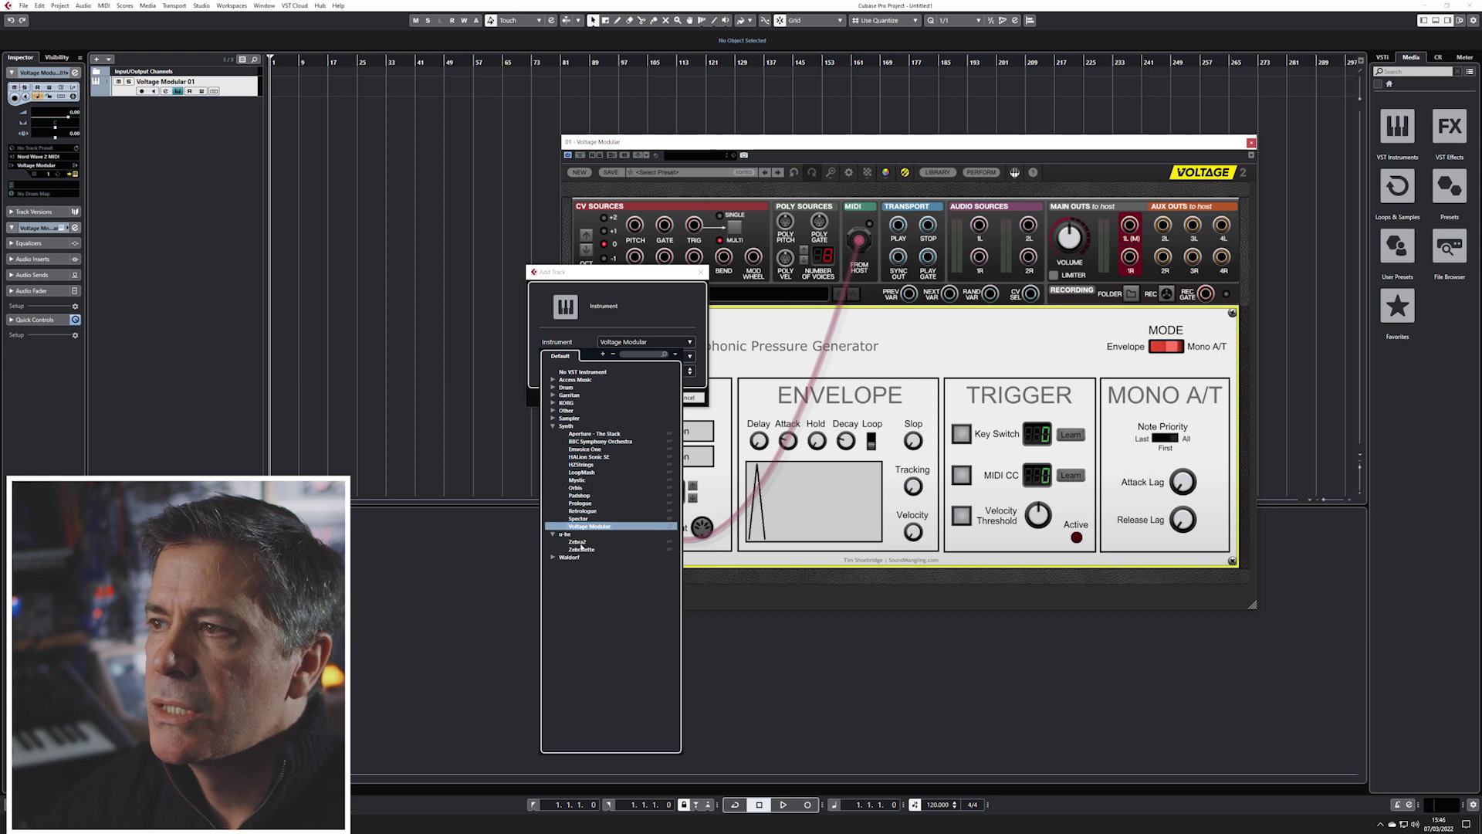
click(583, 543)
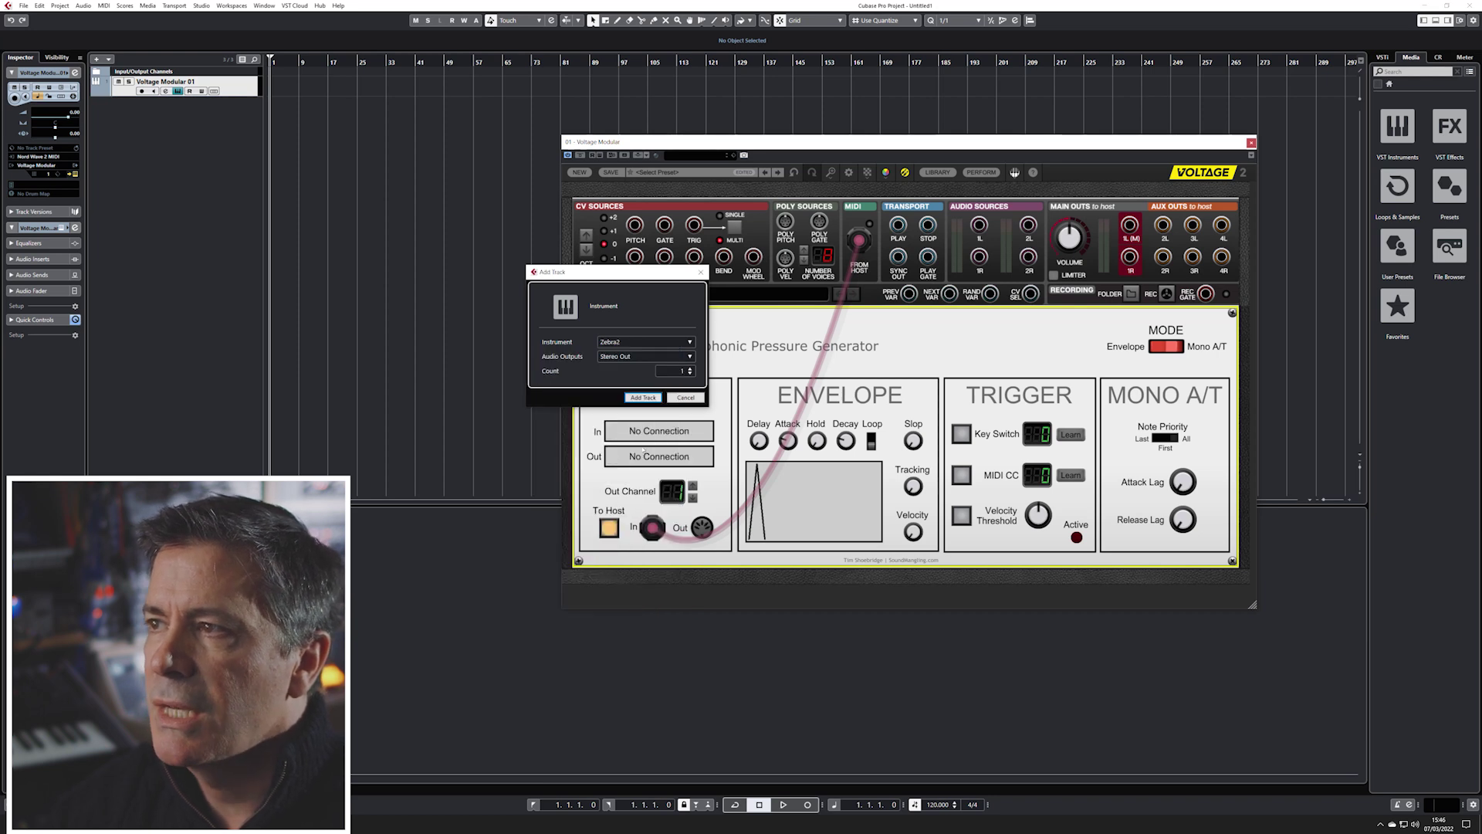
click(643, 398)
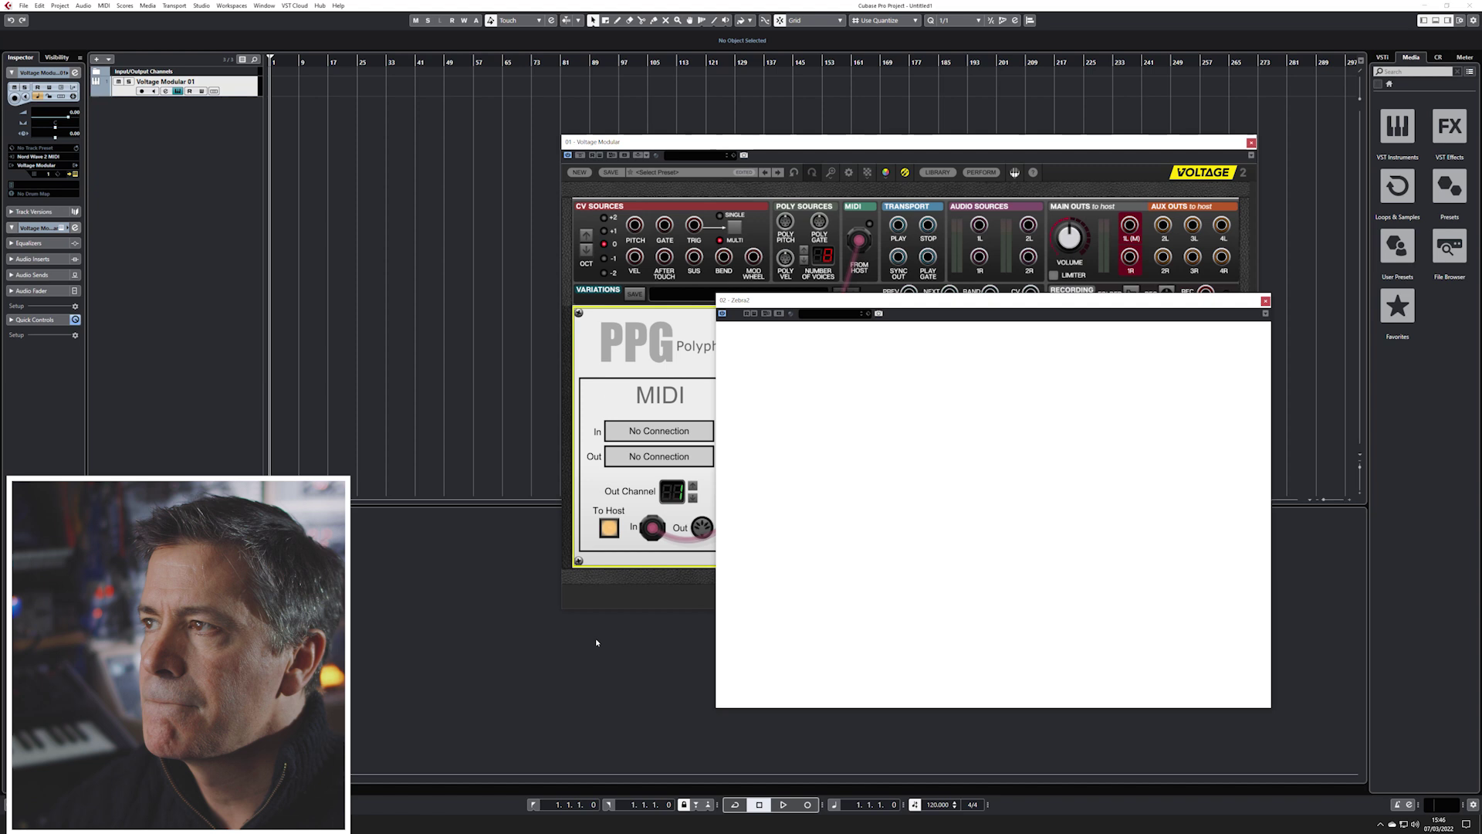
drag(955, 305, 1017, 340)
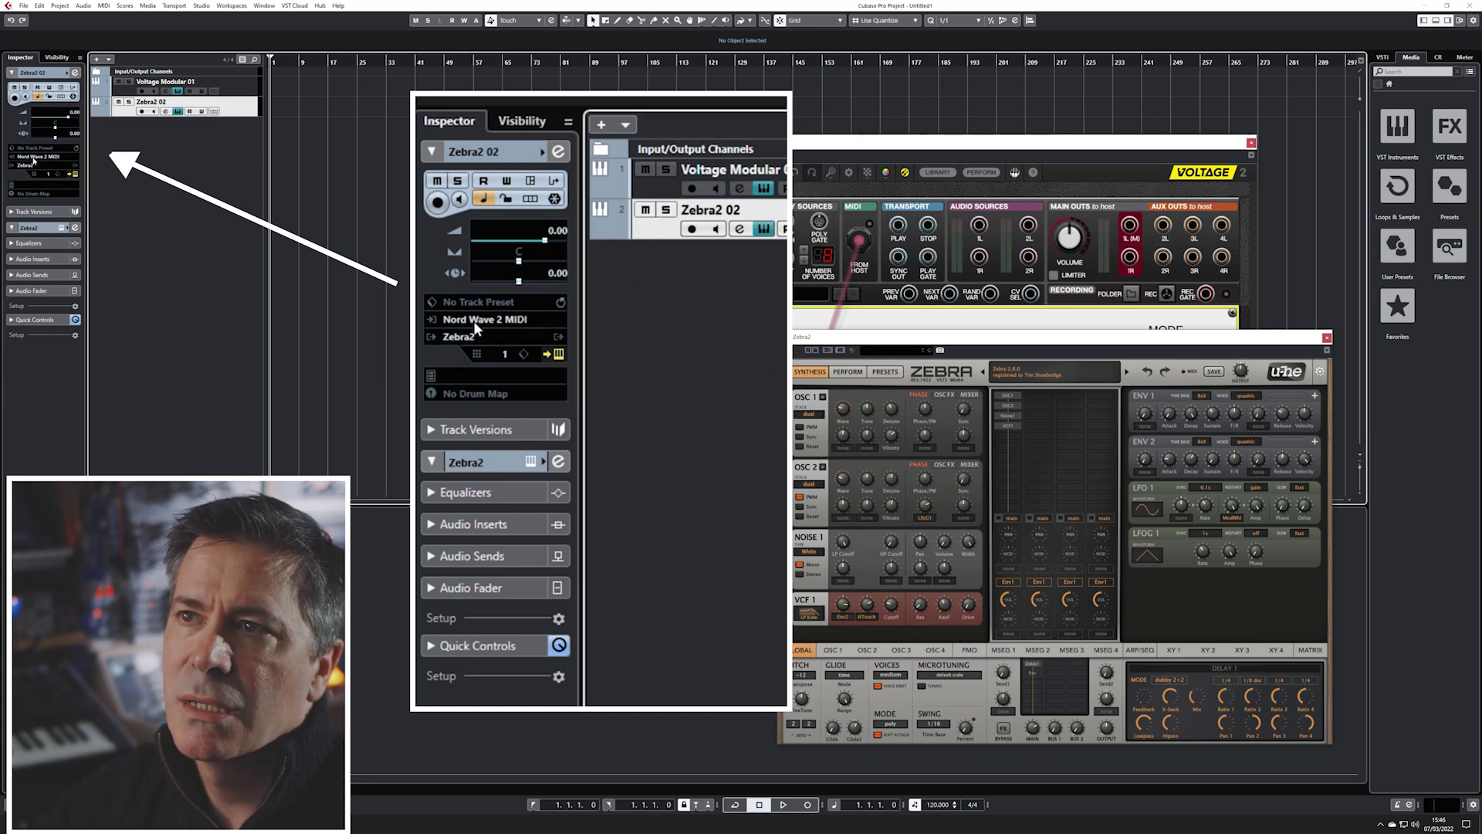
Set the Zebra2 track's MIDI input to 01. Voltage Modular - MIDI Output.
click(35, 158)
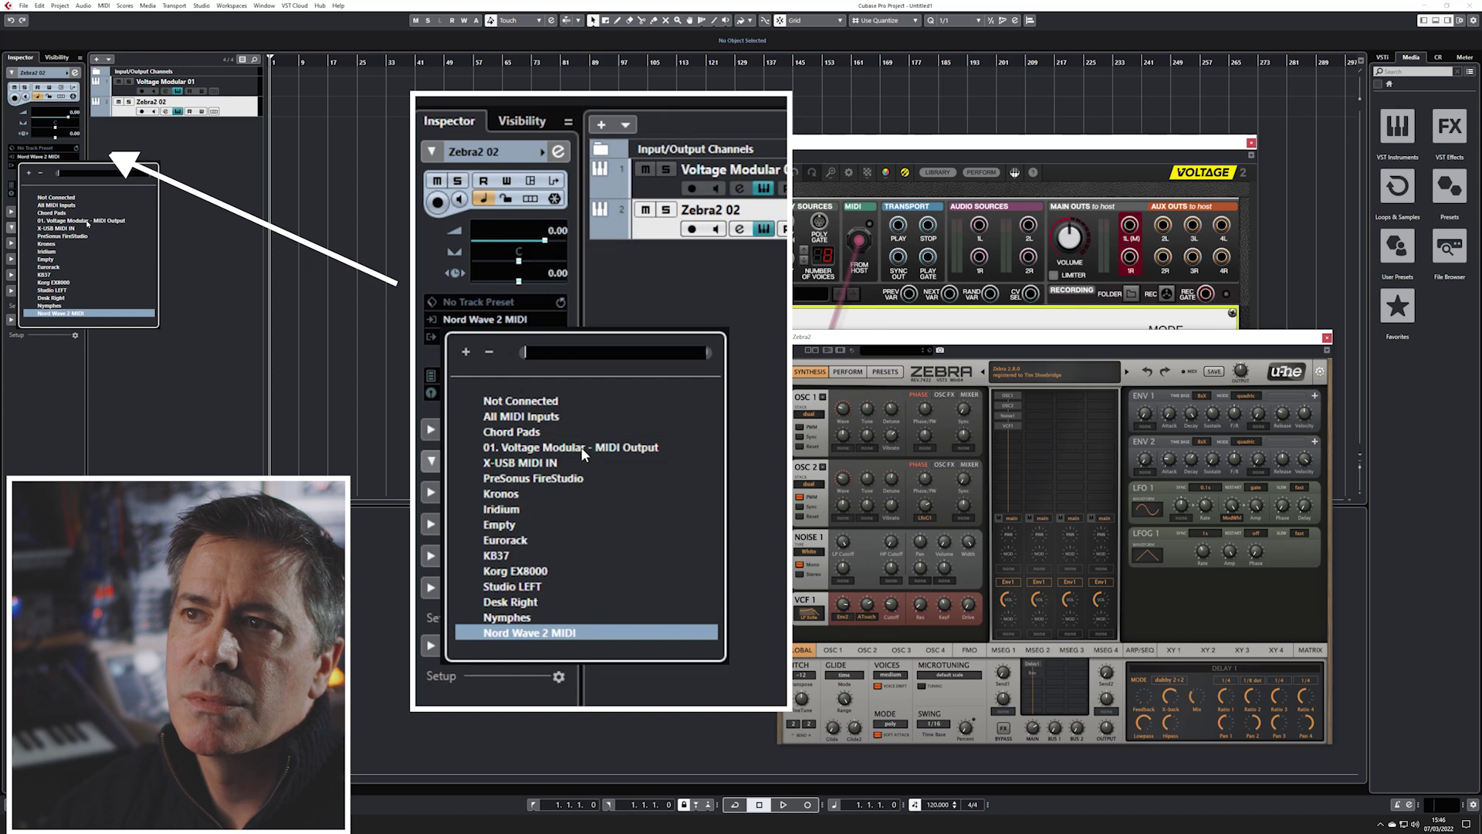
click(96, 221)
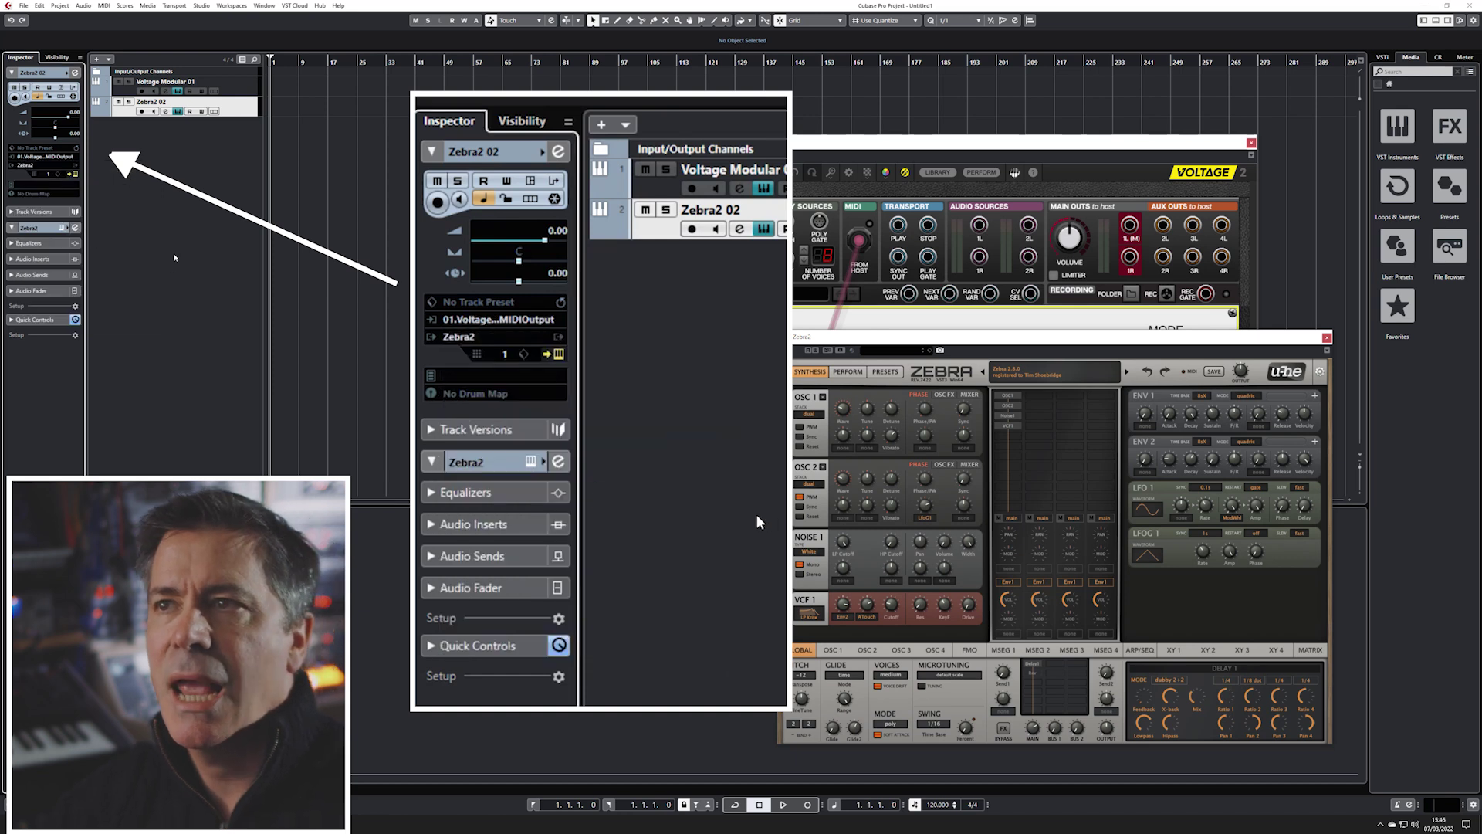
click(242, 88)
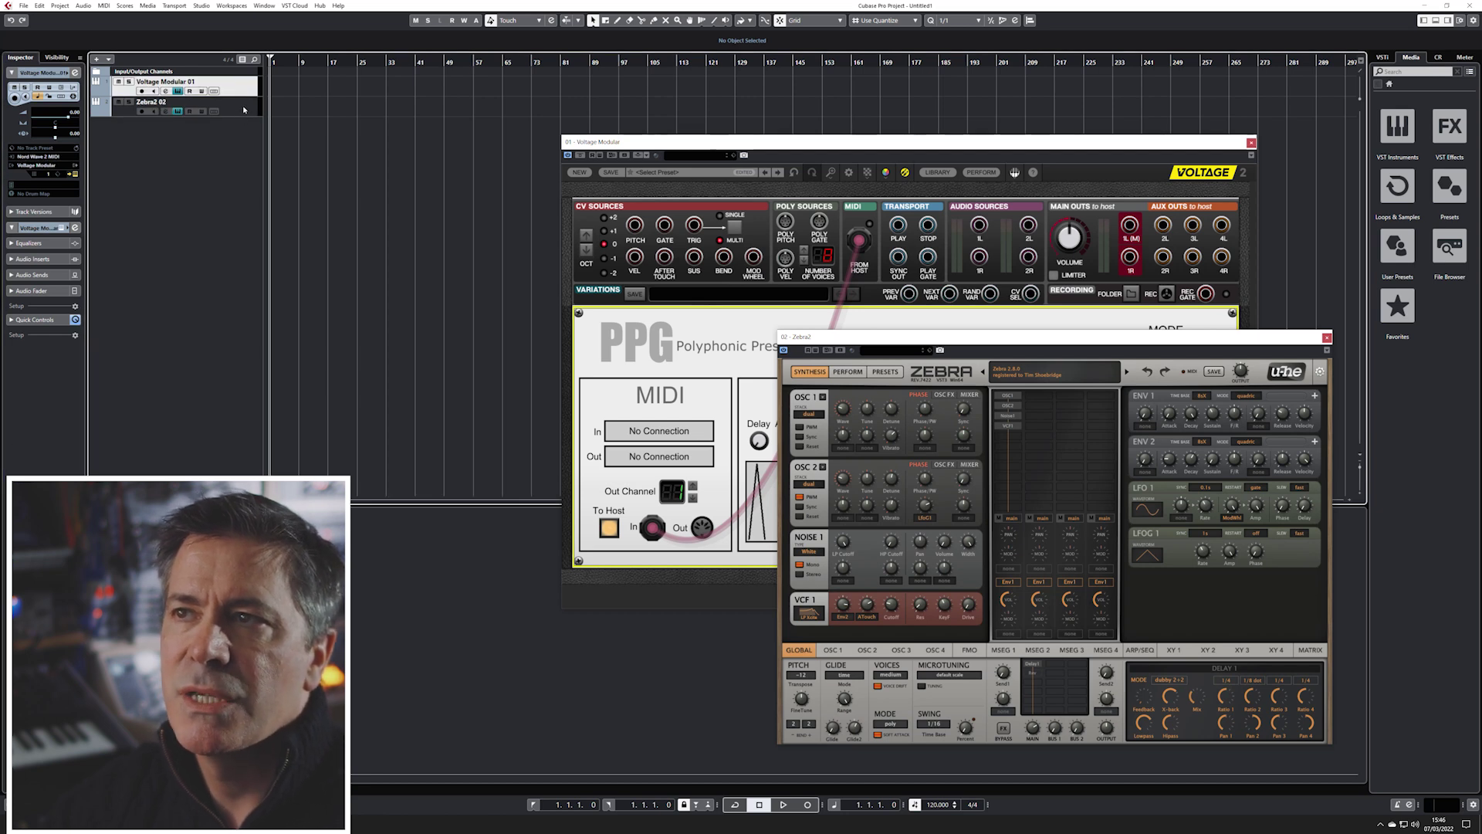
click(244, 109)
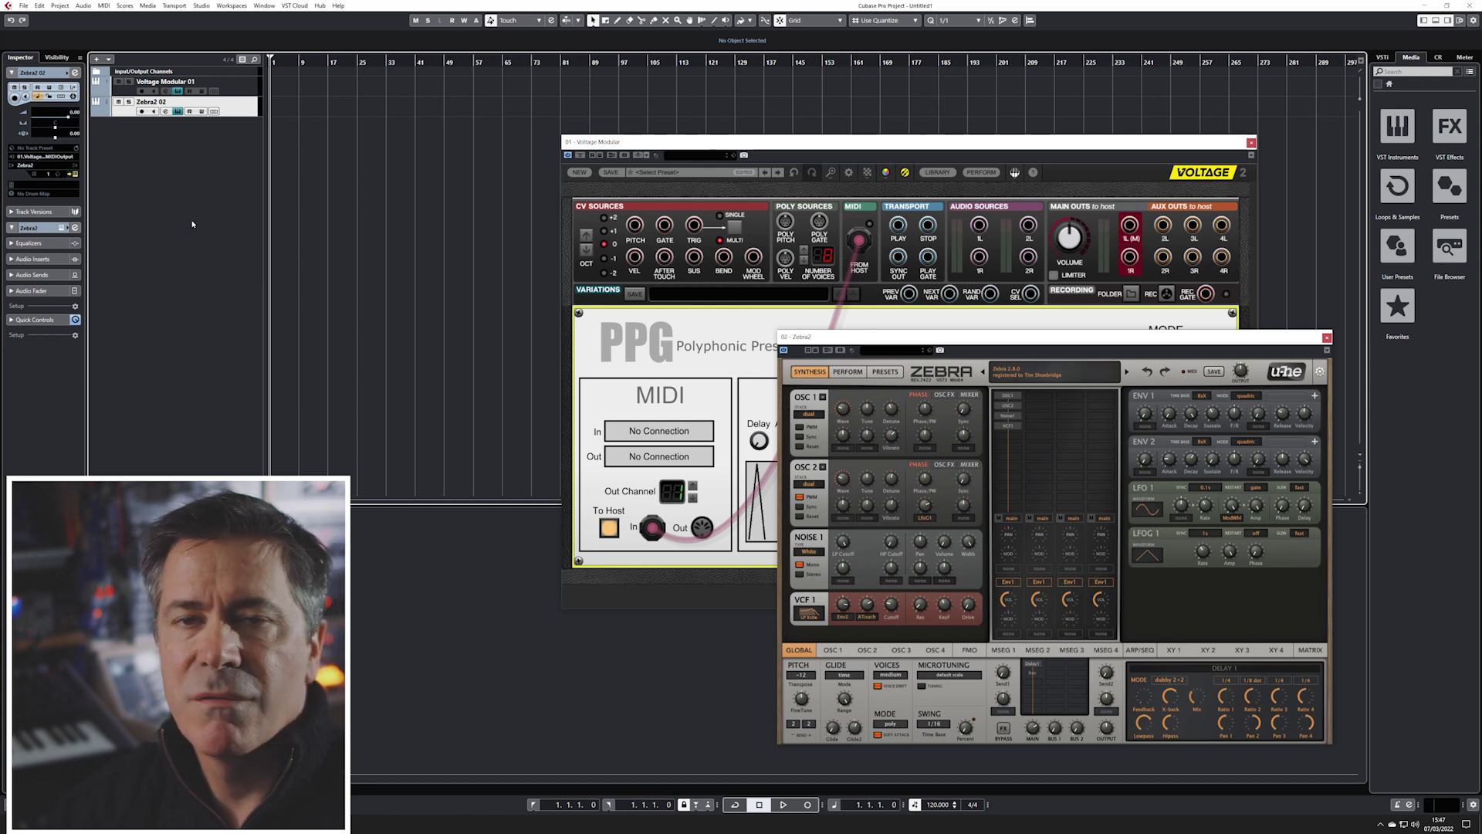
Record-enable both the Voltage Modular and Zebra2 tracks and start recording, with the two plug-in windows spread apart.
drag(988, 144, 644, 123)
drag(1023, 340, 1033, 346)
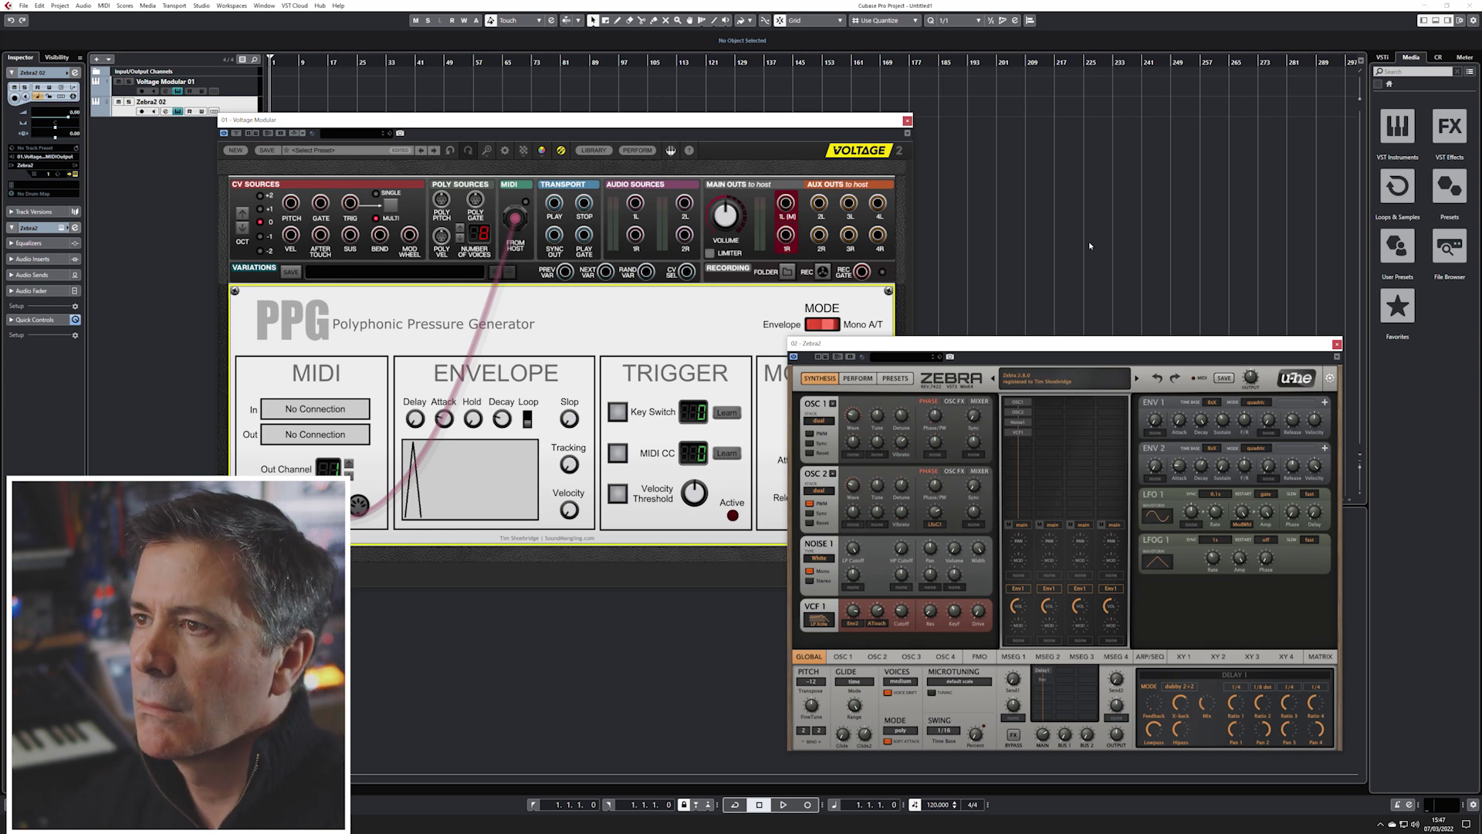
click(142, 111)
click(141, 91)
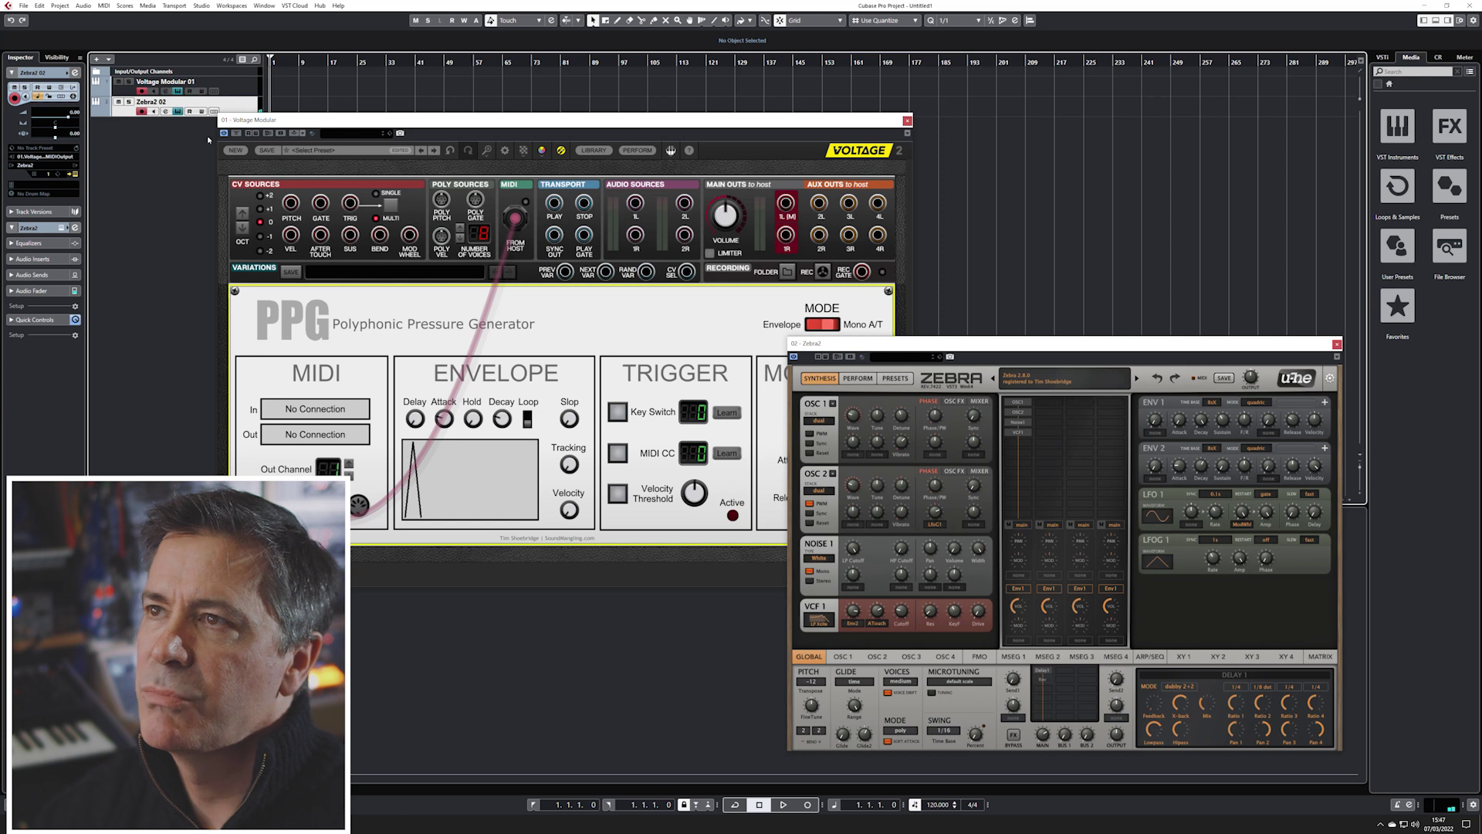
mouse_move(330, 124)
mouse_down()
mouse_move(353, 150)
mouse_move(321, 149)
mouse_move(336, 127)
mouse_up()
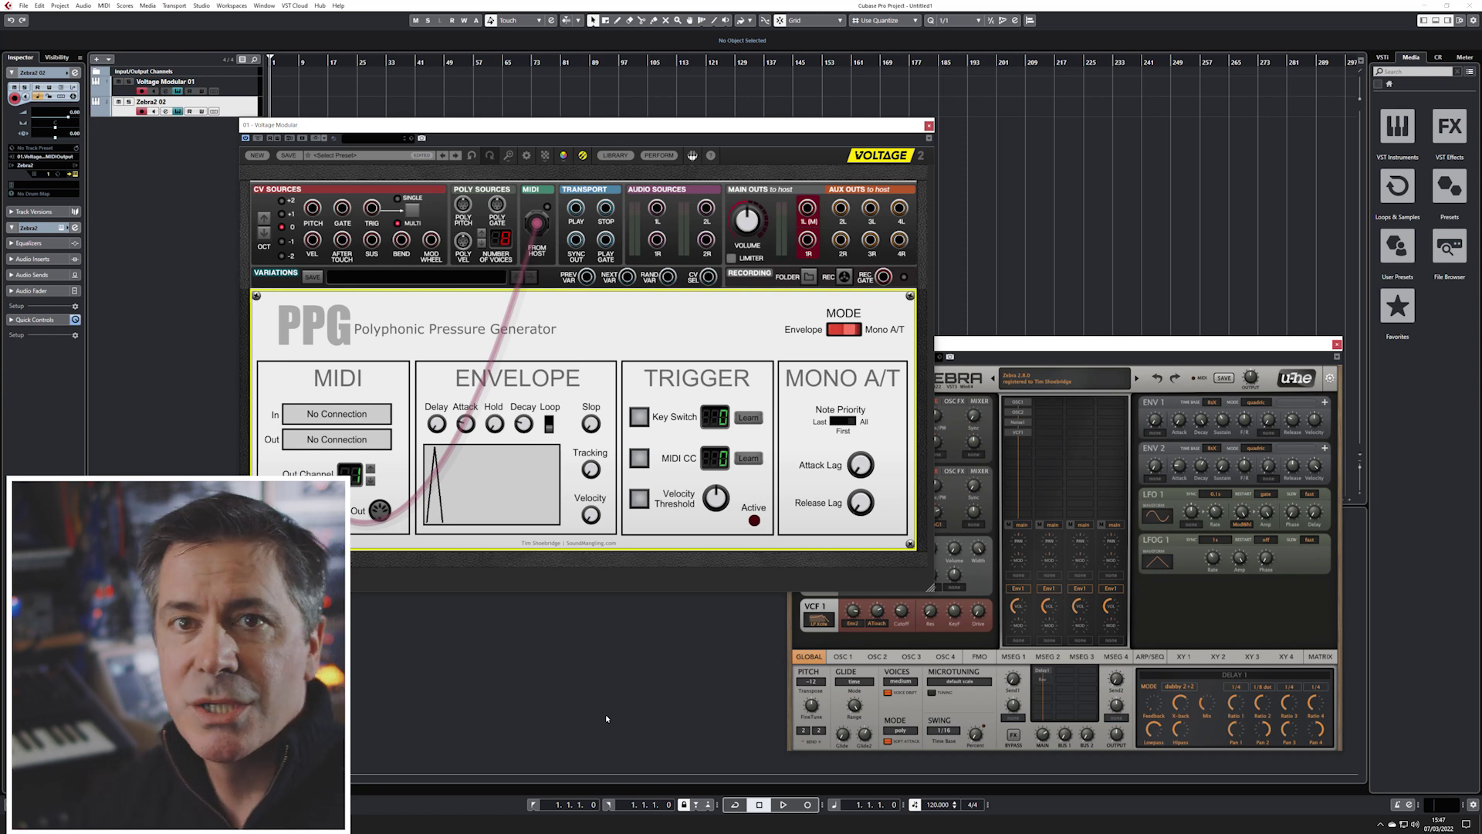
click(807, 804)
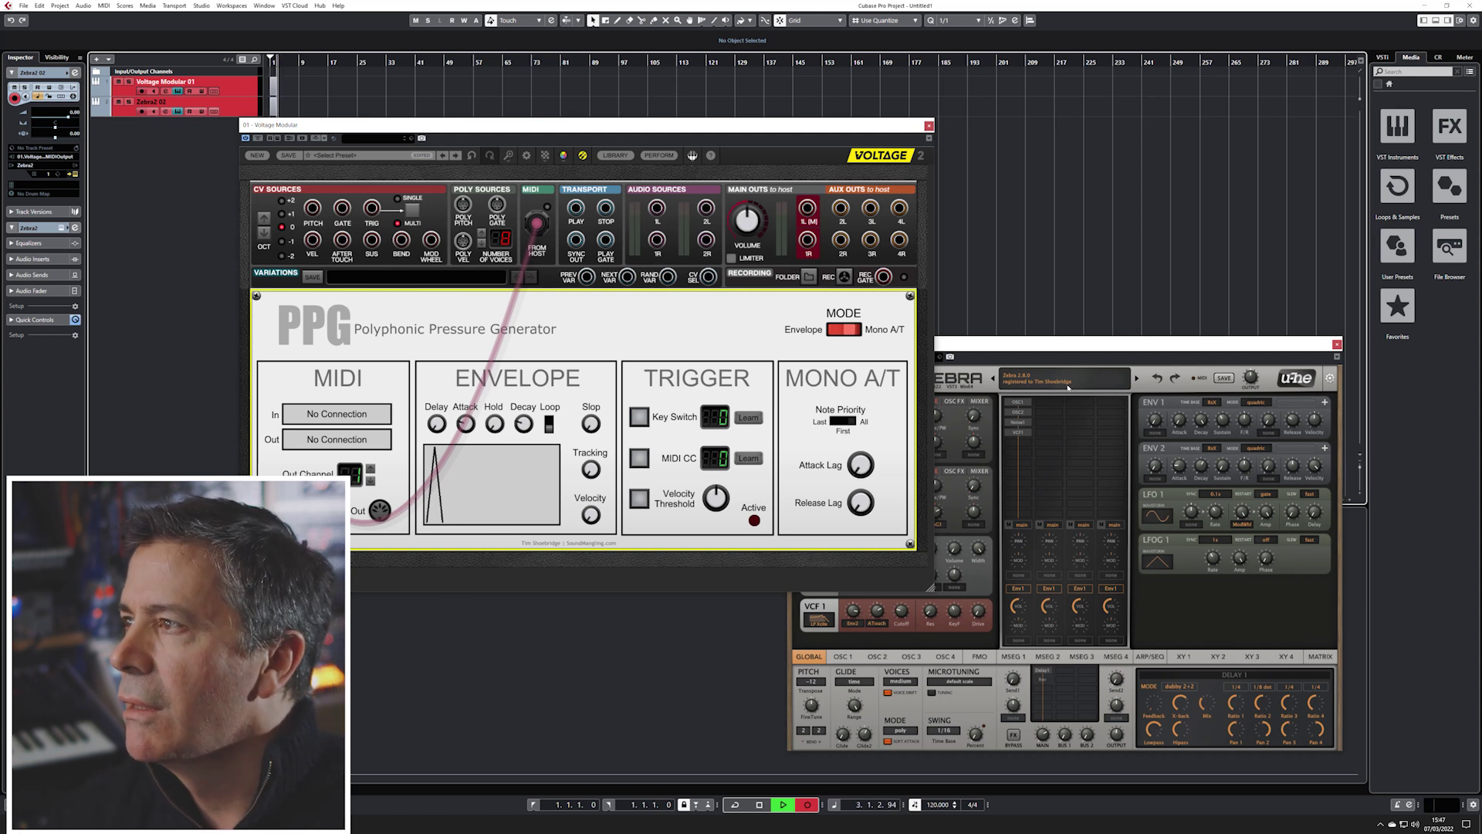
Reposition the two plug-in windows and enable the Velocity Threshold trigger on the PPG module.
mouse_move(1029, 346)
mouse_down()
mouse_move(1000, 346)
mouse_move(1009, 372)
mouse_move(1010, 356)
mouse_up()
drag(763, 129, 720, 140)
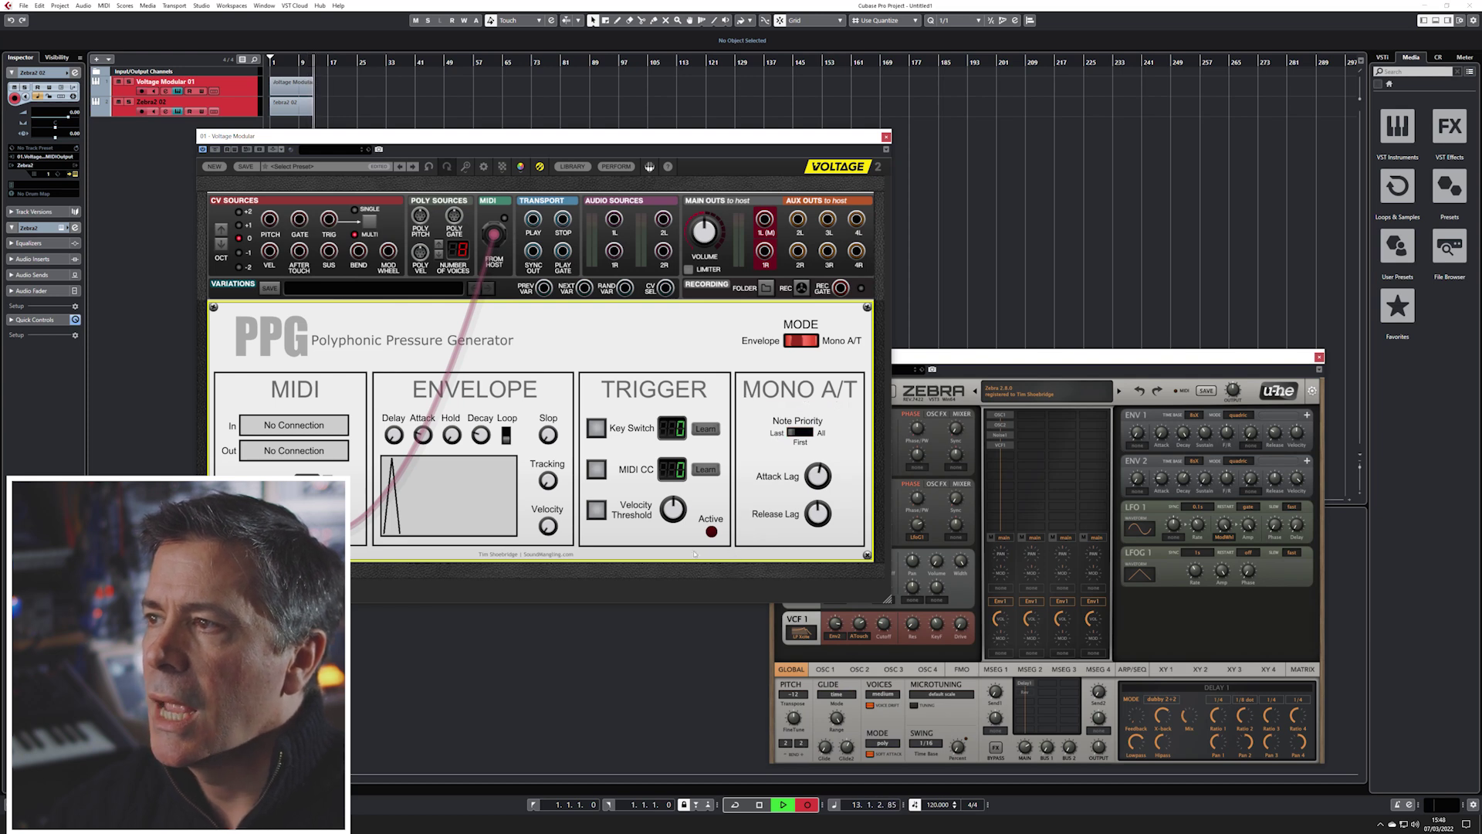
click(597, 511)
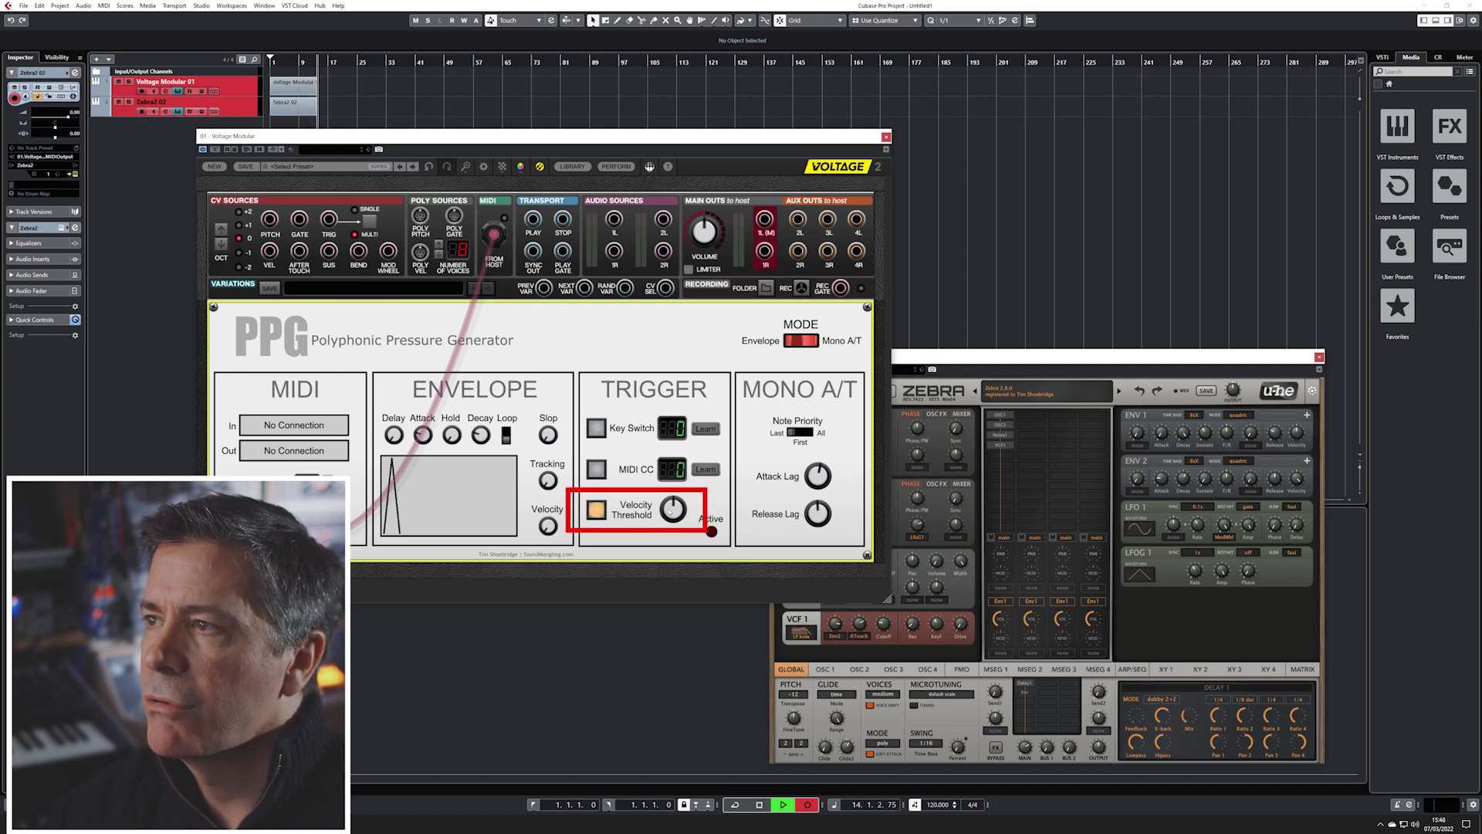